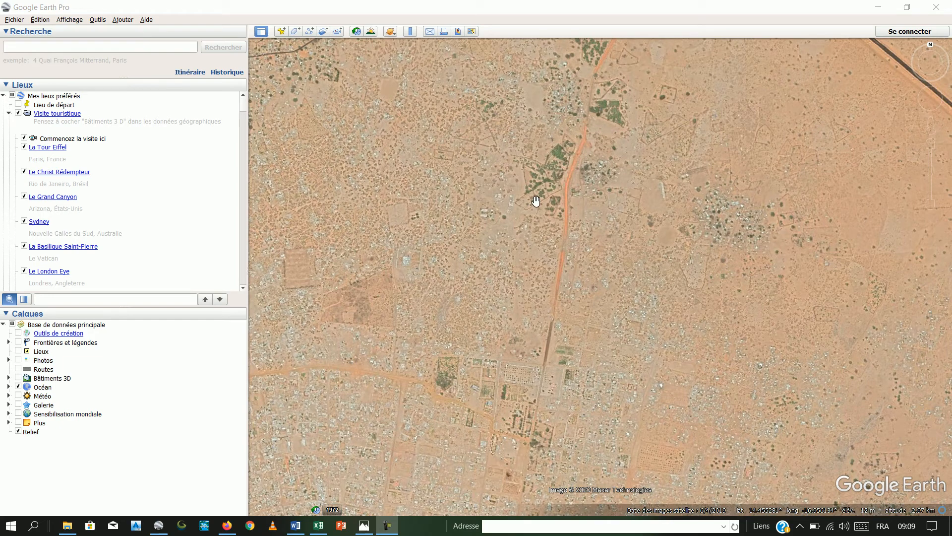
# - Examine the satellite imagery around the existing coastal placemarks and the inland area to their northeast at different zoom levels
pyautogui.scroll(-2, 535, 201)
pyautogui.scroll(-5, 536, 198)
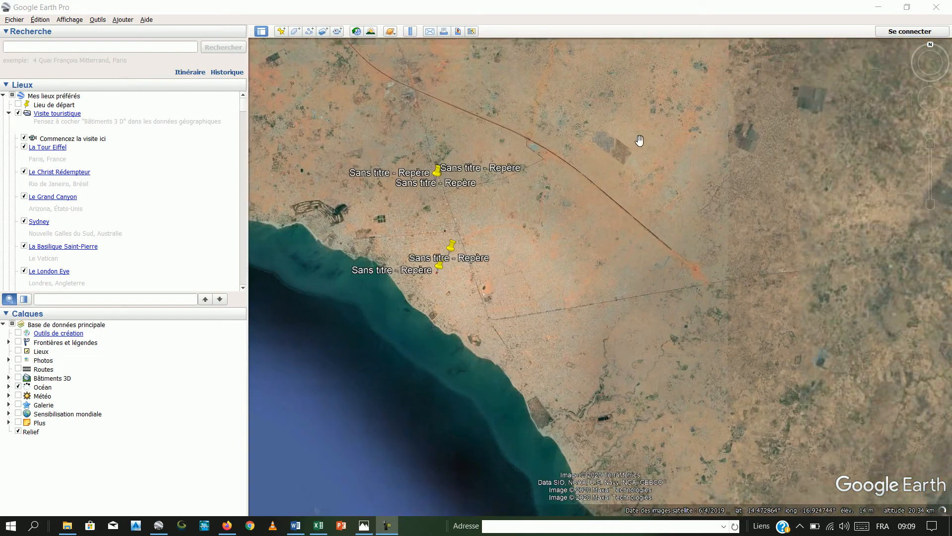
pyautogui.moveTo(640, 140); pyautogui.dragTo(472, 374)
pyautogui.scroll(-3, 620, 200)
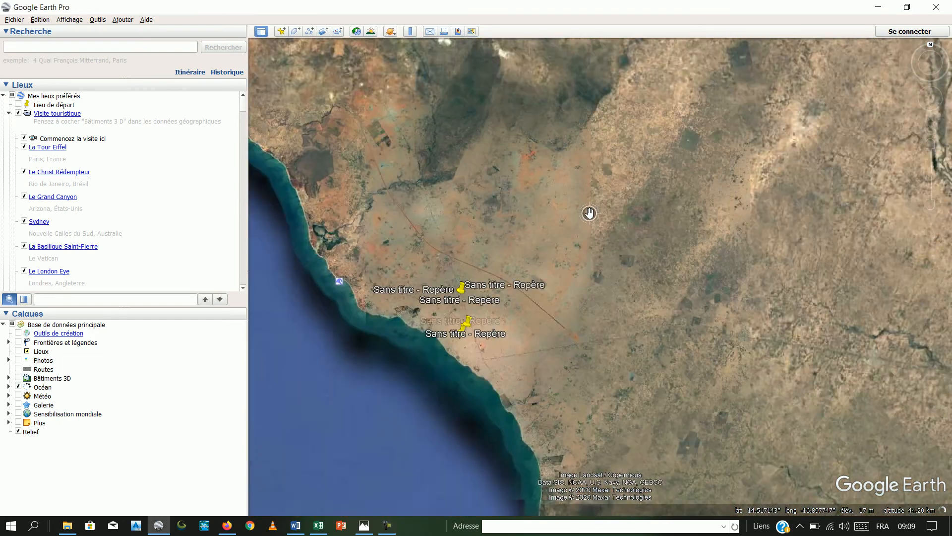
pyautogui.scroll(4, 589, 214)
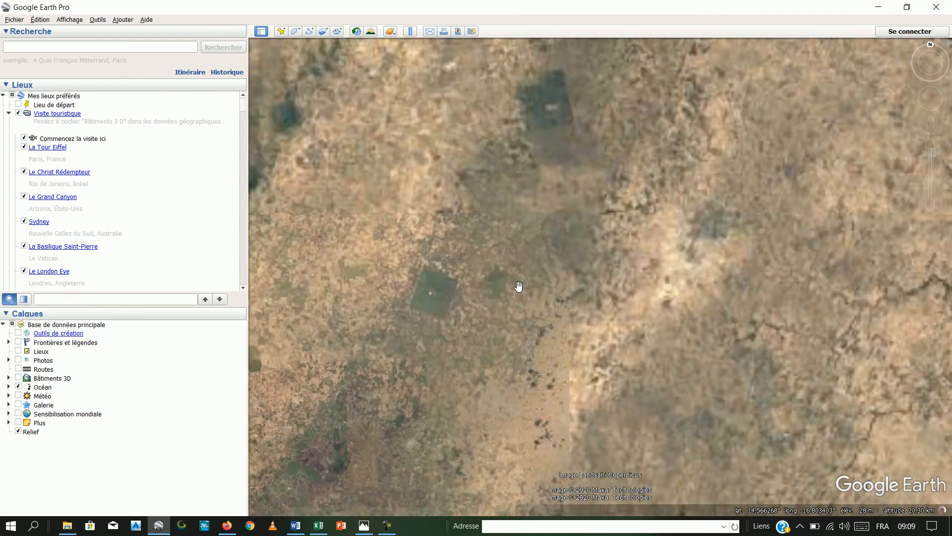
pyautogui.scroll(-6, 612, 240)
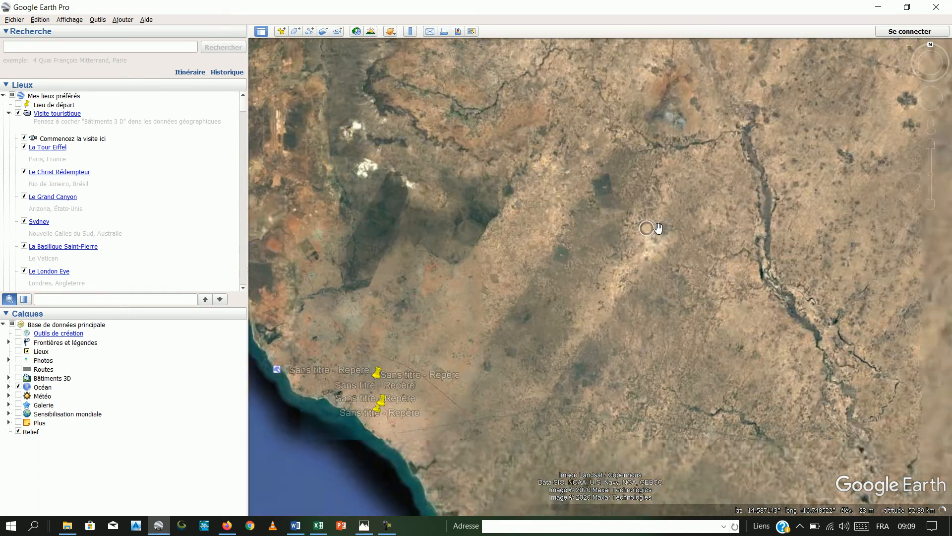
pyautogui.scroll(5, 658, 229)
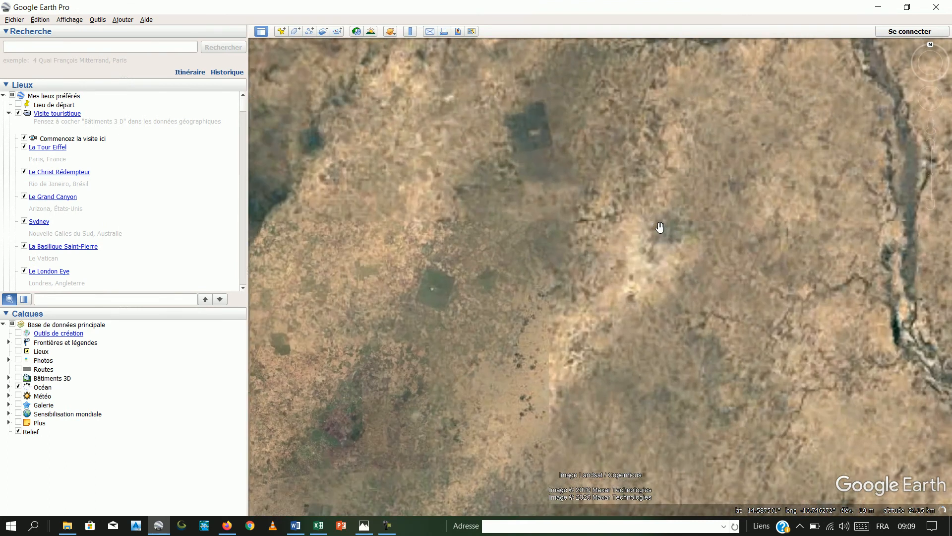
pyautogui.scroll(-6, 660, 227)
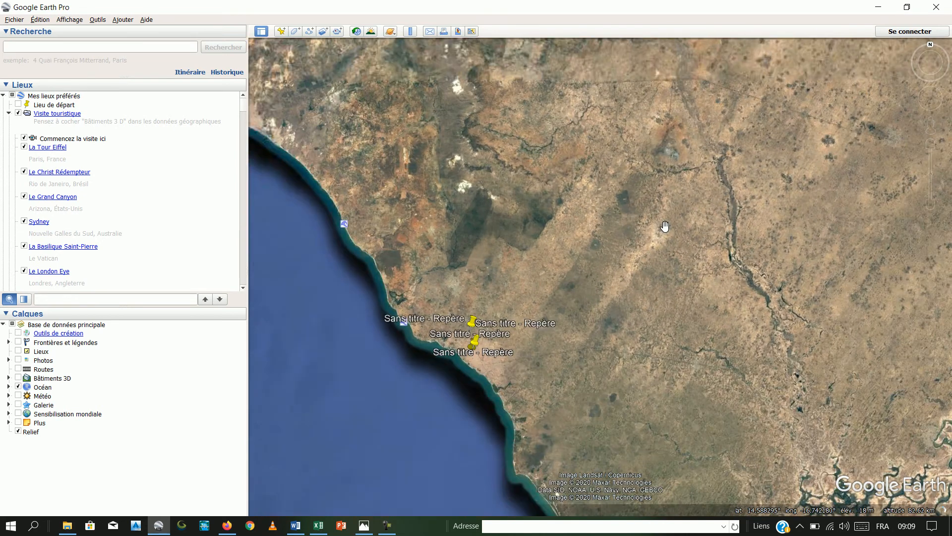
pyautogui.scroll(7, 665, 226)
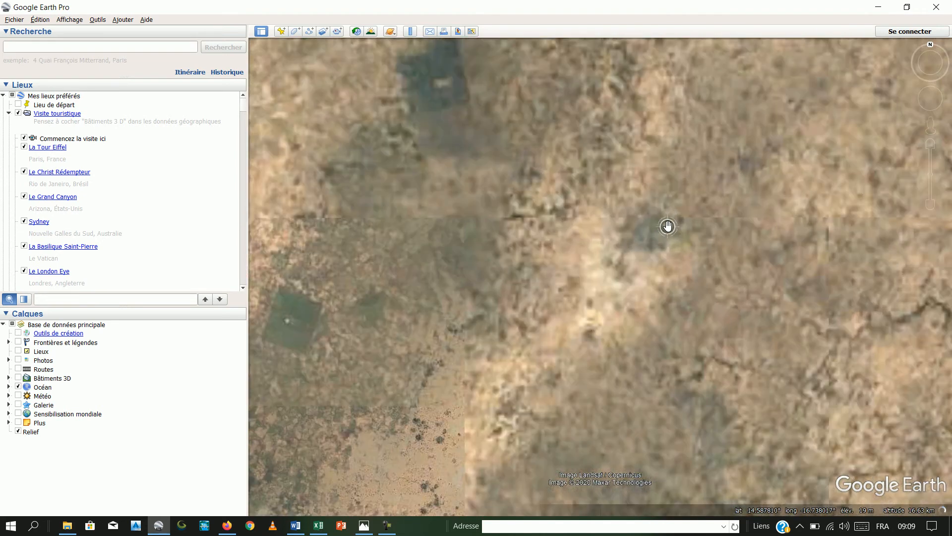
pyautogui.scroll(3, 668, 226)
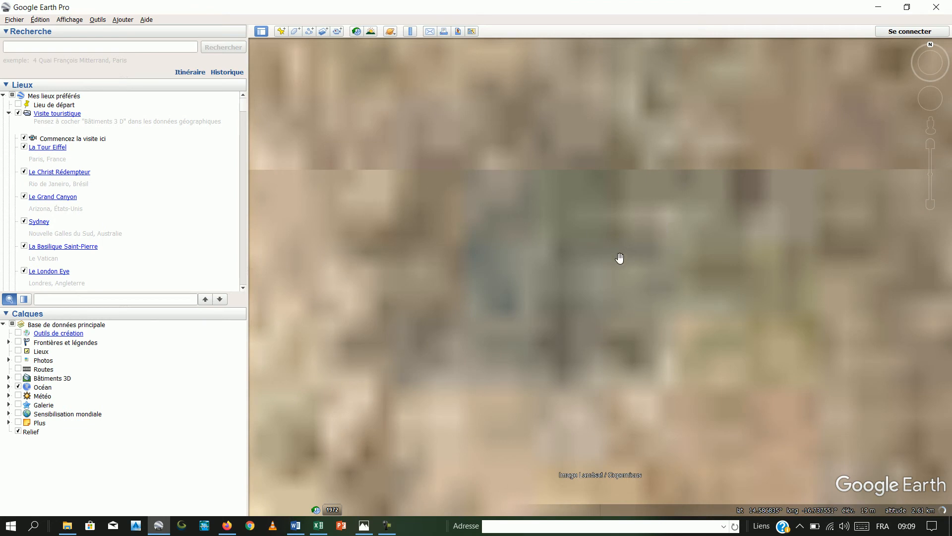
pyautogui.scroll(-2, 698, 259)
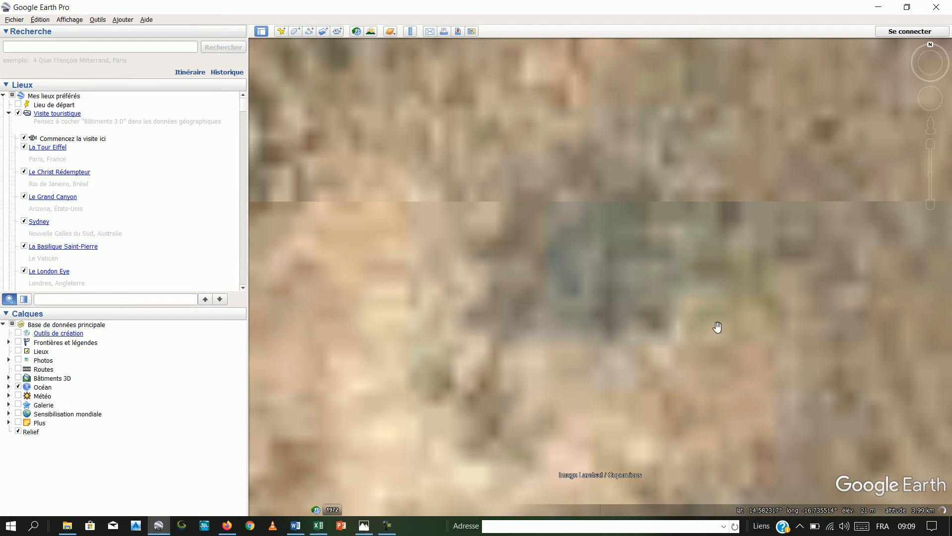
pyautogui.scroll(-2, 665, 257)
pyautogui.scroll(-2, 667, 257)
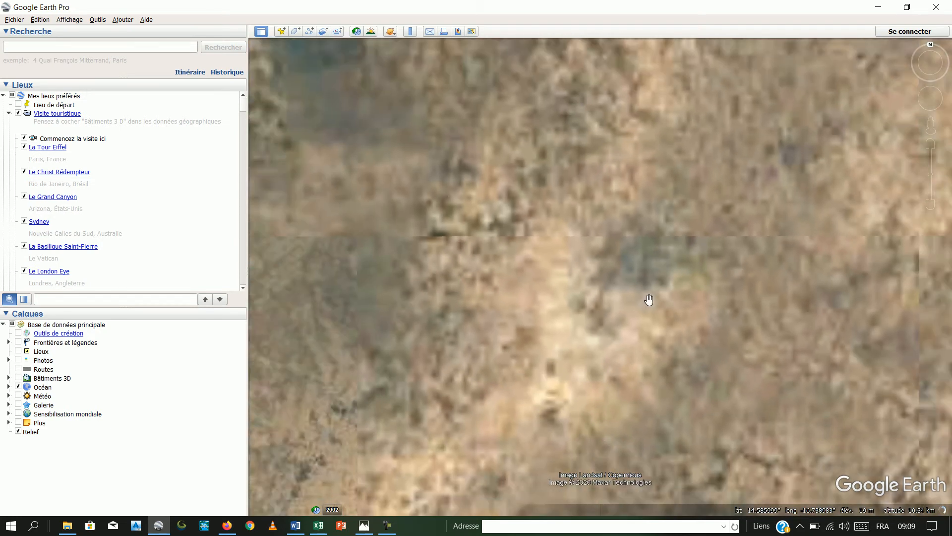
pyautogui.moveTo(560, 226); pyautogui.dragTo(775, 304)
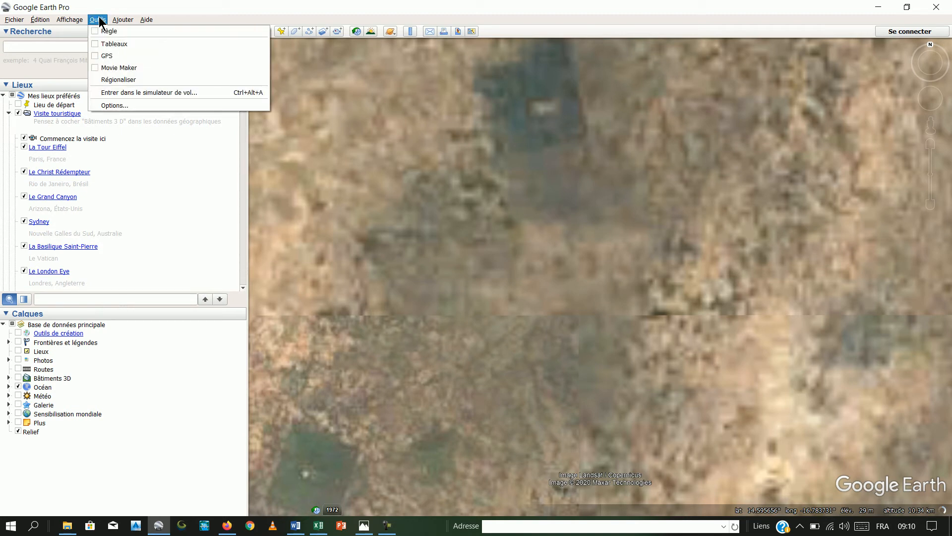
# - Set the latitude/longitude display to "Projection transverse de Mercator" in the program options and apply it
pyautogui.click(127, 105)
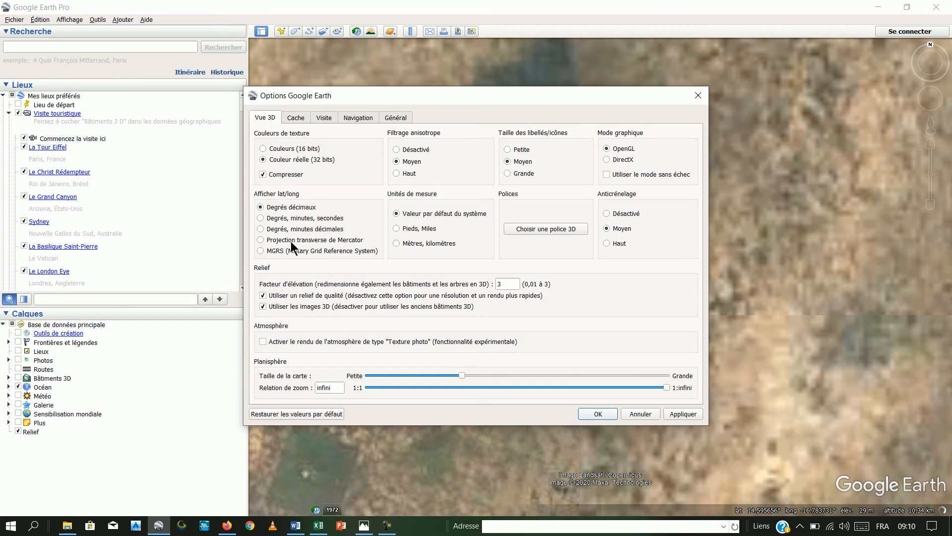
pyautogui.click(261, 239)
pyautogui.click(687, 413)
pyautogui.click(600, 414)
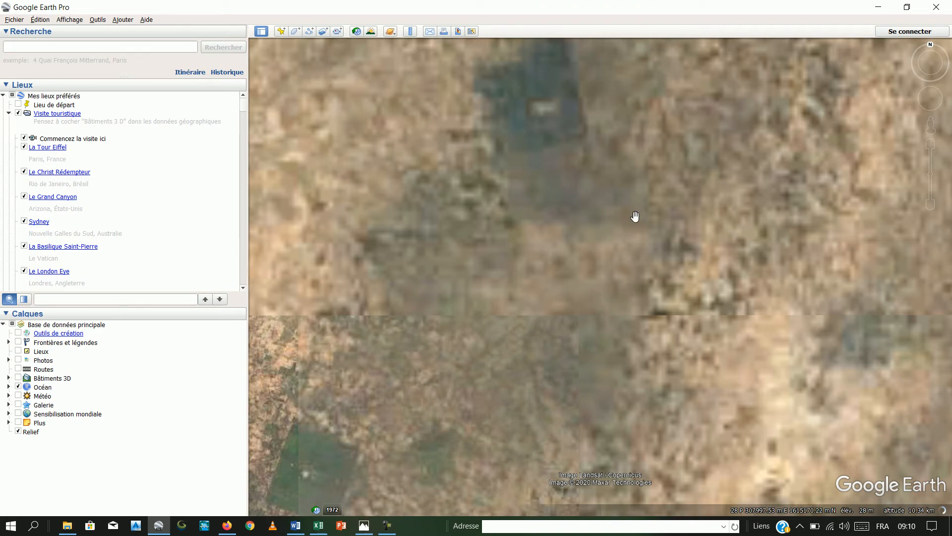
# - Bring the inland area east of the coastal lake into view and look through the available tools and addable items
pyautogui.scroll(-2, 635, 216)
pyautogui.scroll(-3, 648, 217)
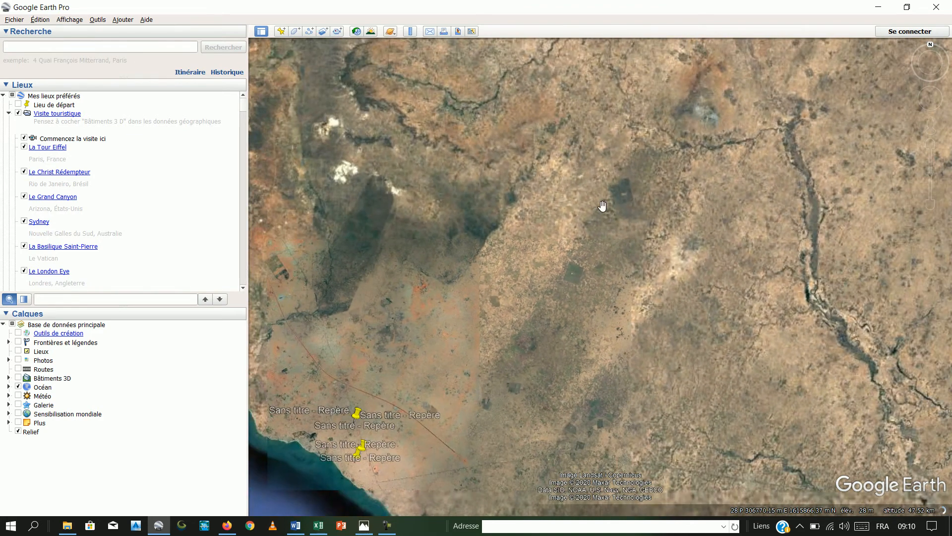
pyautogui.moveTo(531, 164); pyautogui.dragTo(792, 277)
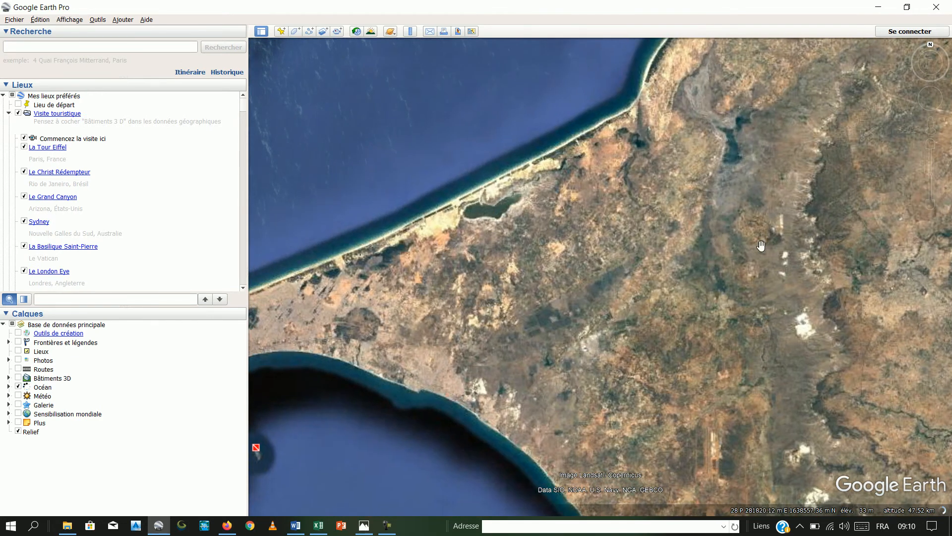
pyautogui.scroll(2, 752, 248)
pyautogui.scroll(2, 752, 248)
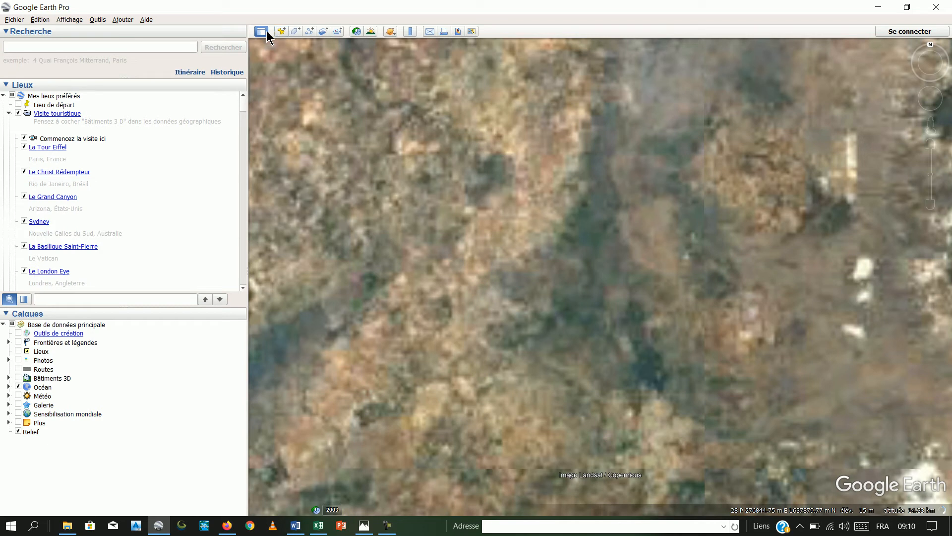
pyautogui.click(103, 19)
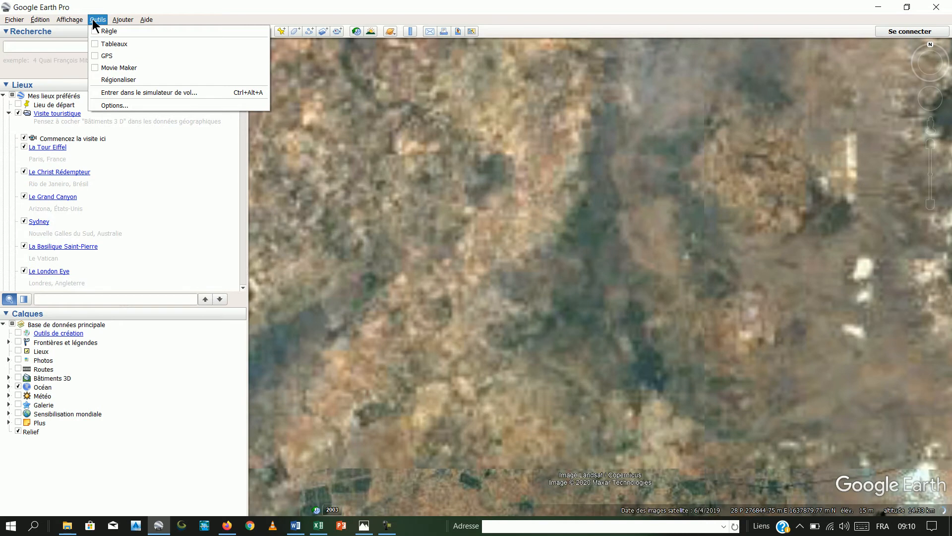
pyautogui.moveTo(120, 19)
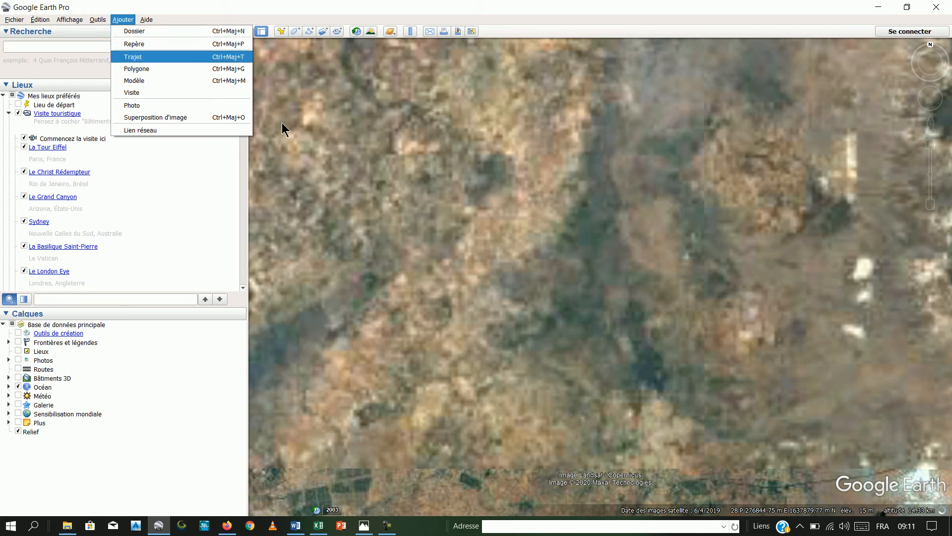
pyautogui.click(347, 152)
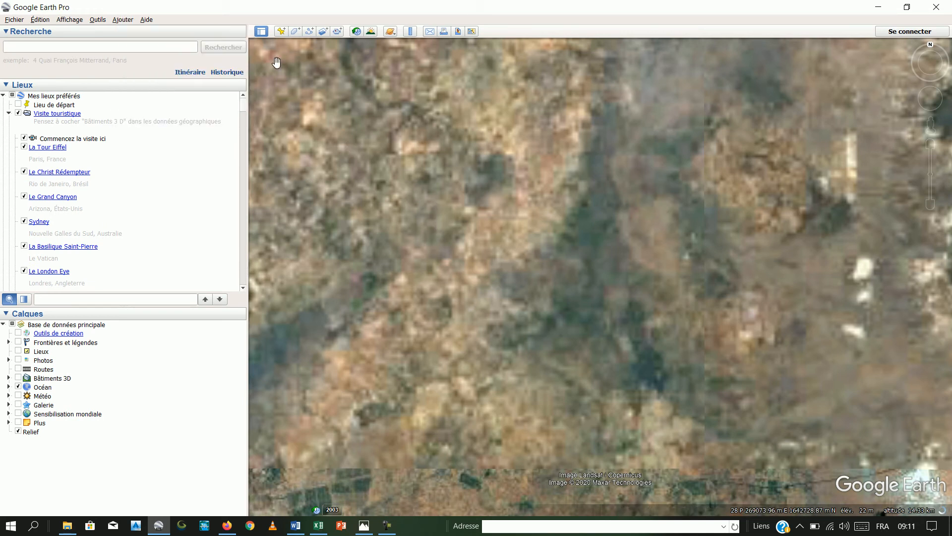
# - Add a placemark and position it east of the pale vertical strip, at about 283572 m E, 1640549 m N in zone 28 P
pyautogui.click(281, 31)
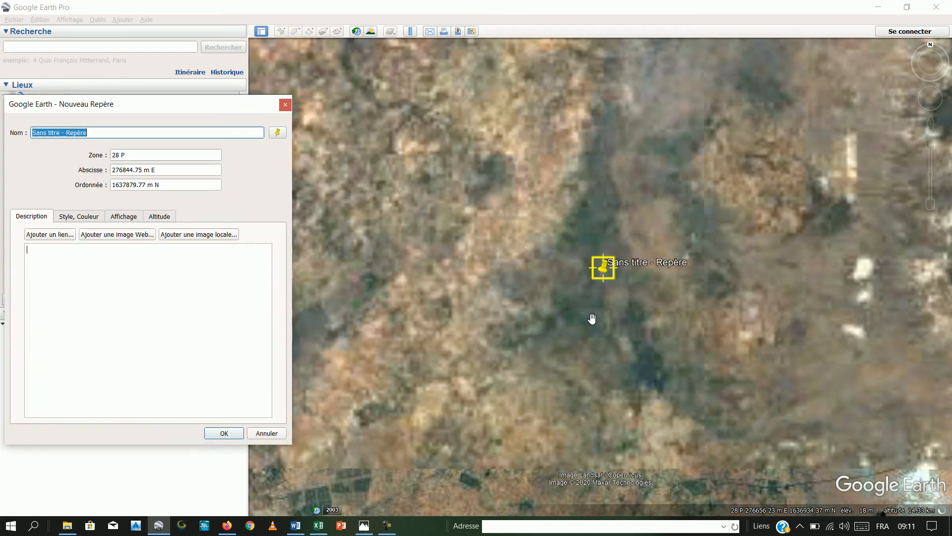
pyautogui.moveTo(605, 273); pyautogui.dragTo(694, 220)
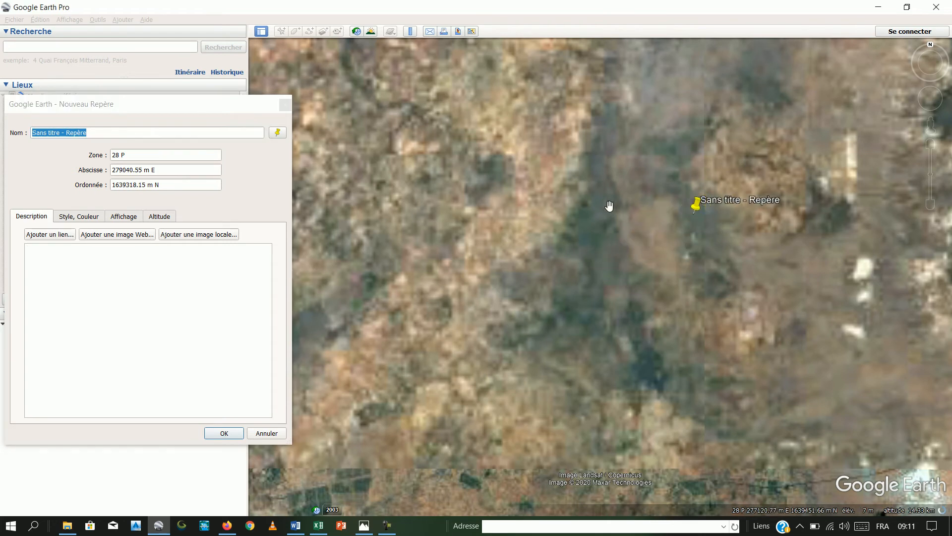
pyautogui.scroll(-3, 608, 204)
pyautogui.moveTo(558, 238); pyautogui.dragTo(419, 244)
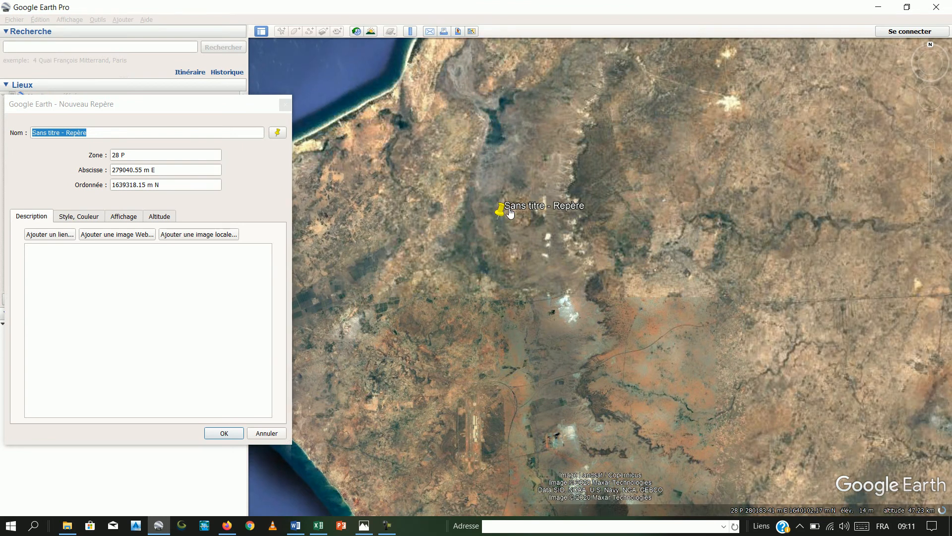
pyautogui.scroll(2, 501, 209)
pyautogui.moveTo(492, 236); pyautogui.dragTo(623, 205)
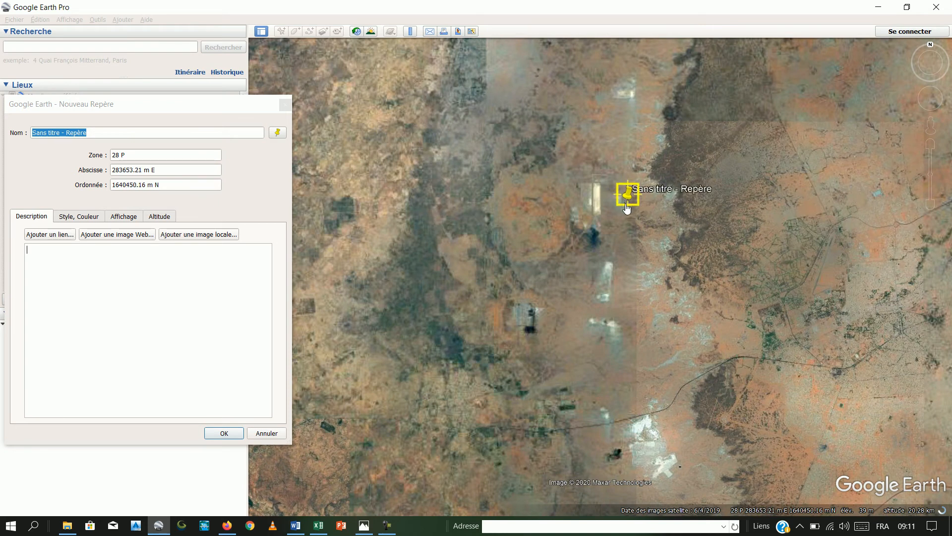
# - Name the new placemark P1 and save it
pyautogui.moveTo(213, 106); pyautogui.dragTo(384, 96)
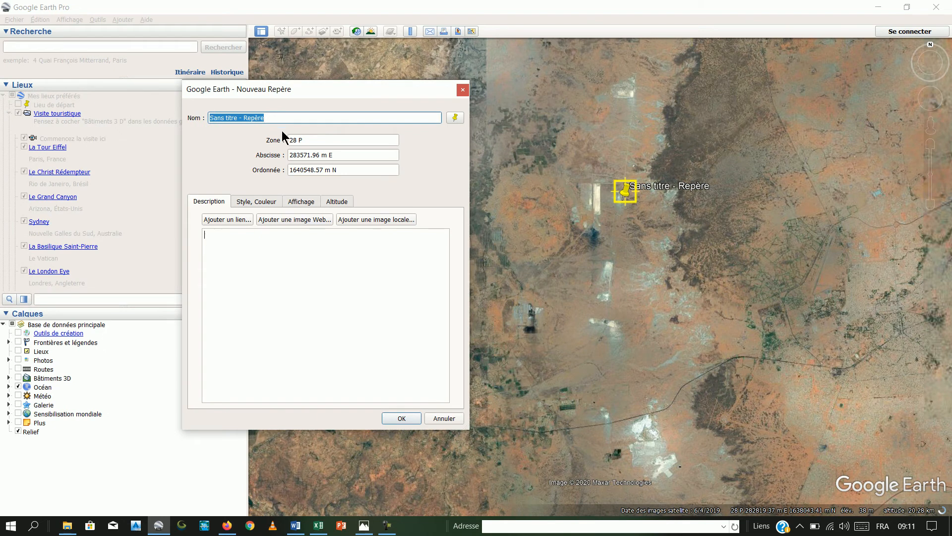
pyautogui.moveTo(278, 119); pyautogui.dragTo(207, 119)
pyautogui.write('P1')
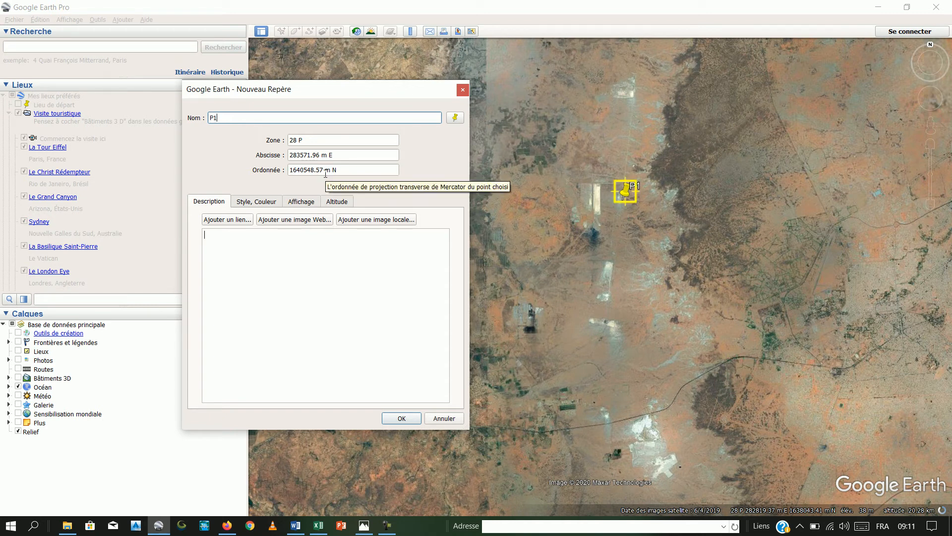
pyautogui.click(400, 419)
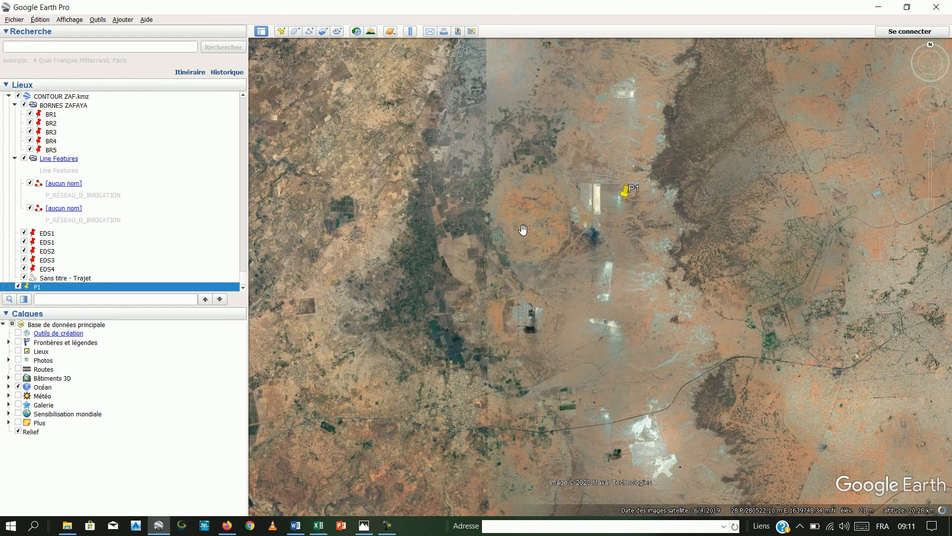
# - Trace a 13-vertex polygon along the edges of the hedge-striped plot west of the farm buildings, about 1,400 m around and about 12.6 hectares
pyautogui.scroll(3, 446, 259)
pyautogui.scroll(2, 447, 258)
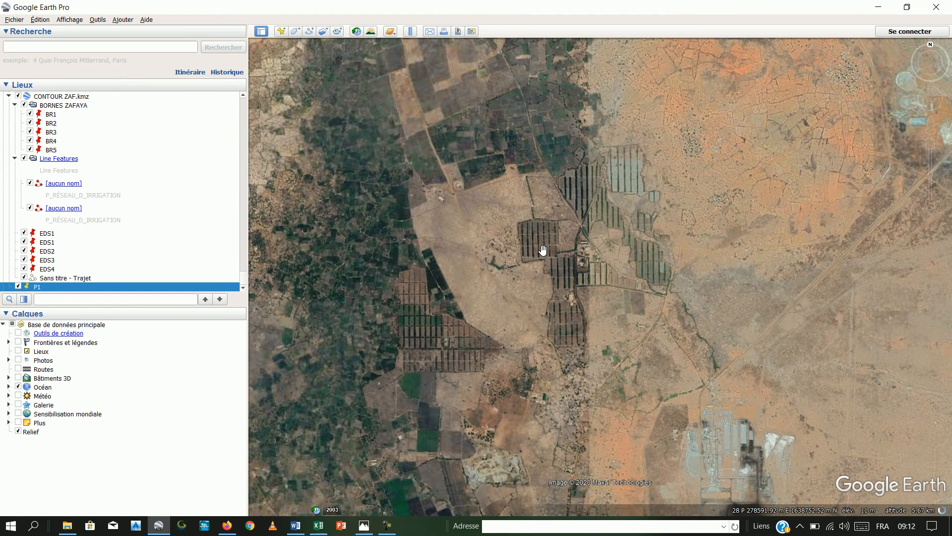
pyautogui.scroll(4, 544, 246)
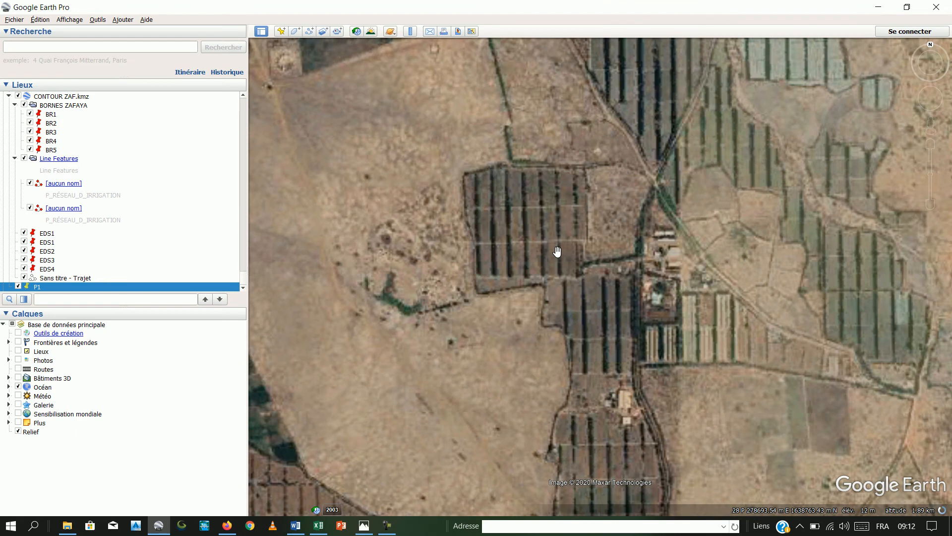
pyautogui.scroll(2, 558, 252)
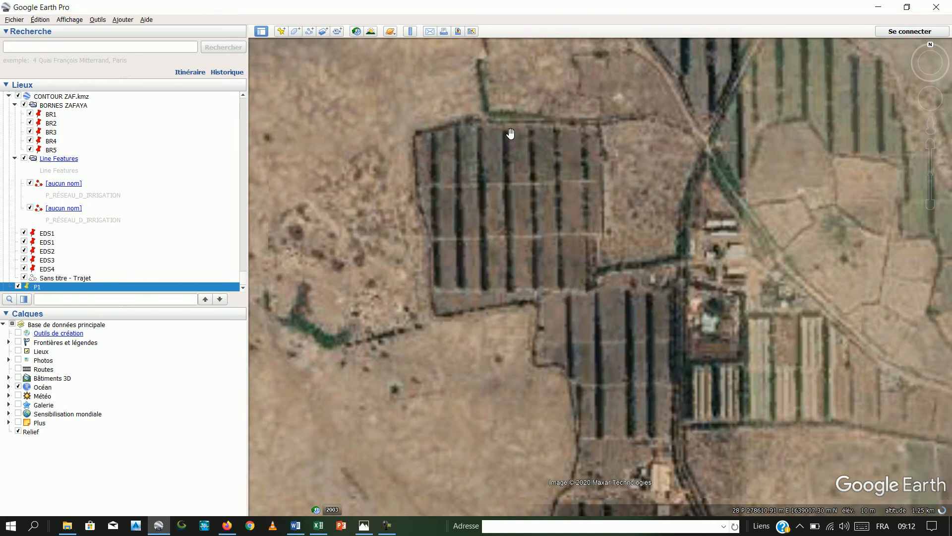
pyautogui.moveTo(475, 193); pyautogui.dragTo(570, 179)
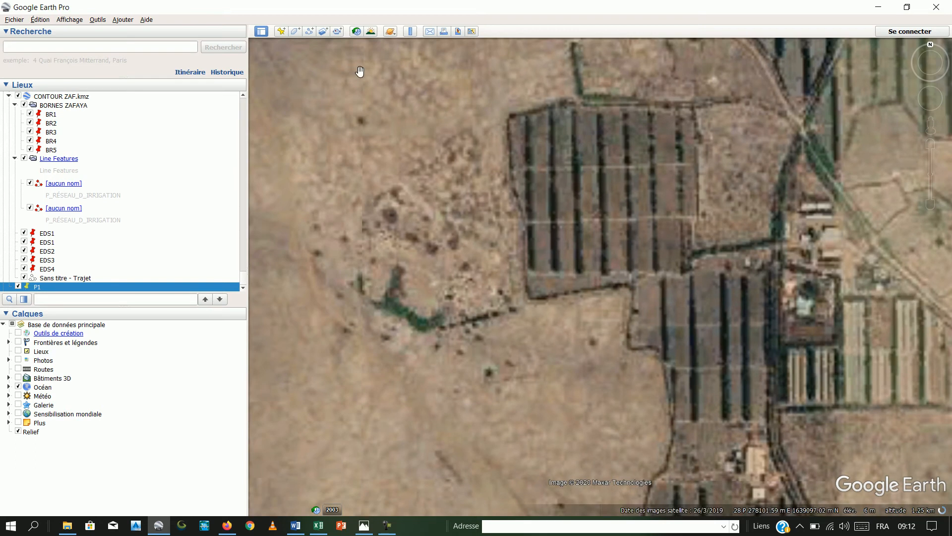
pyautogui.click(296, 33)
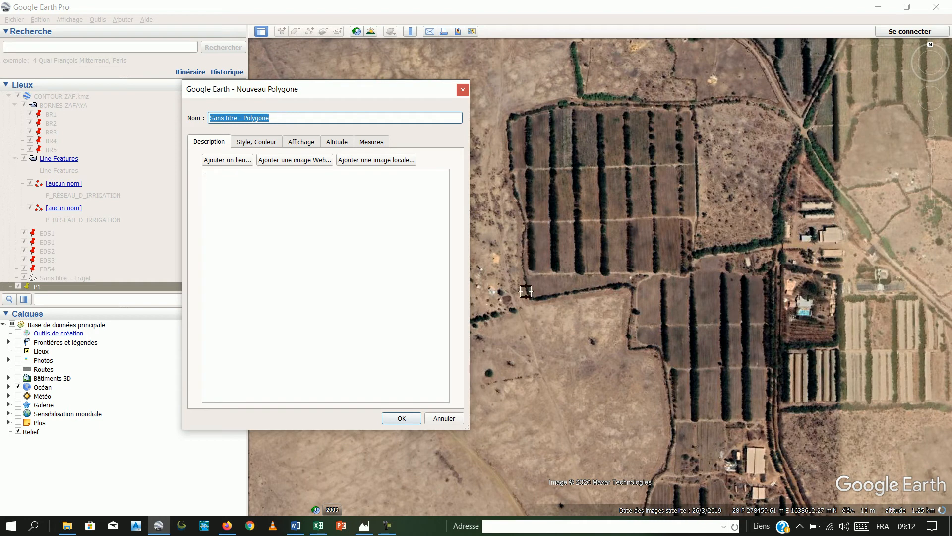
pyautogui.click(506, 118)
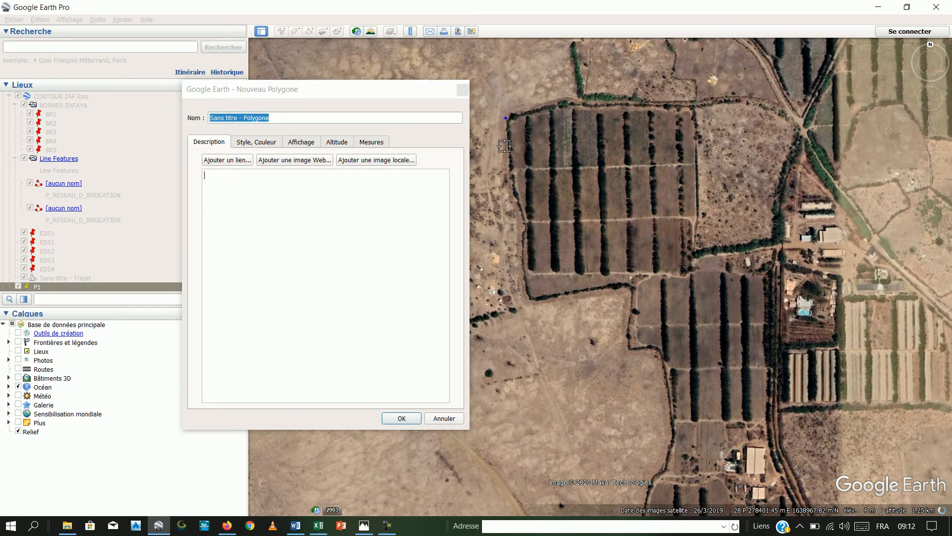
pyautogui.click(509, 182)
pyautogui.click(528, 221)
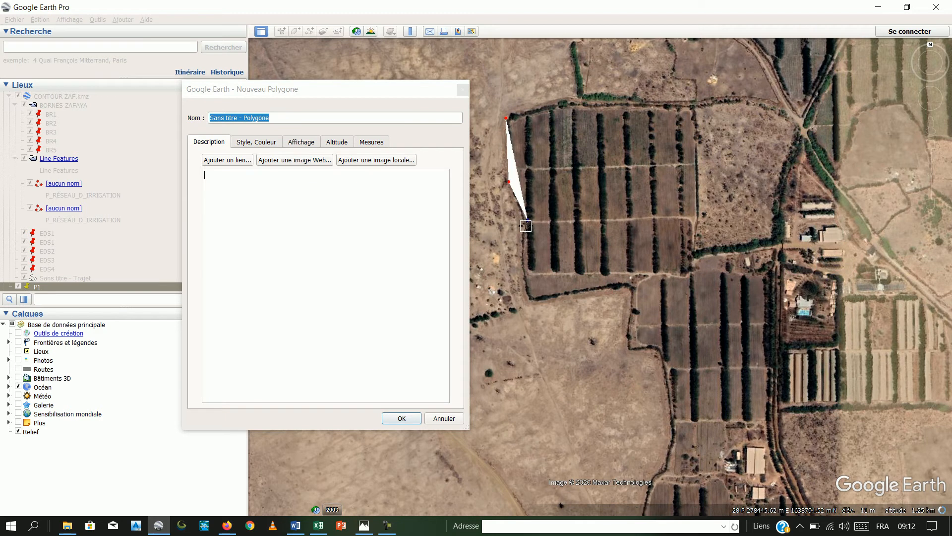
pyautogui.click(530, 297)
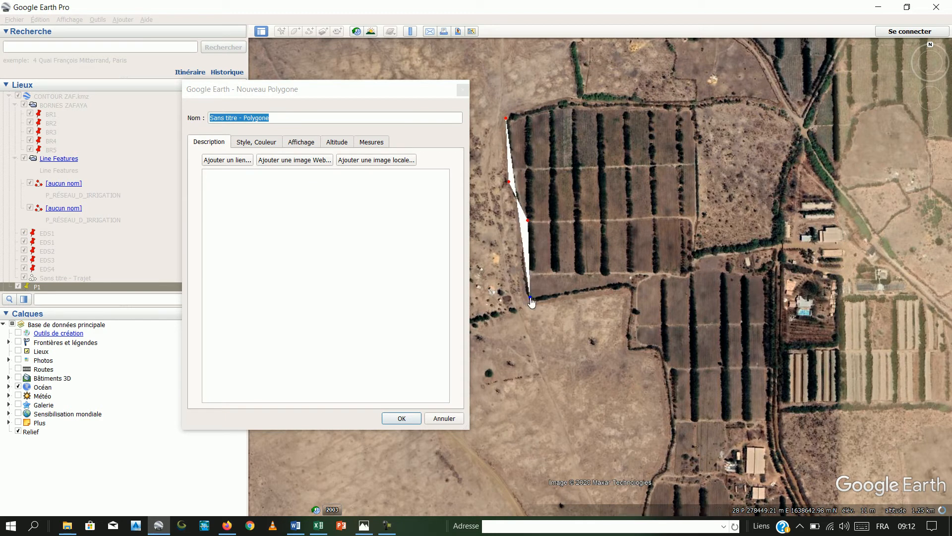
pyautogui.click(621, 284)
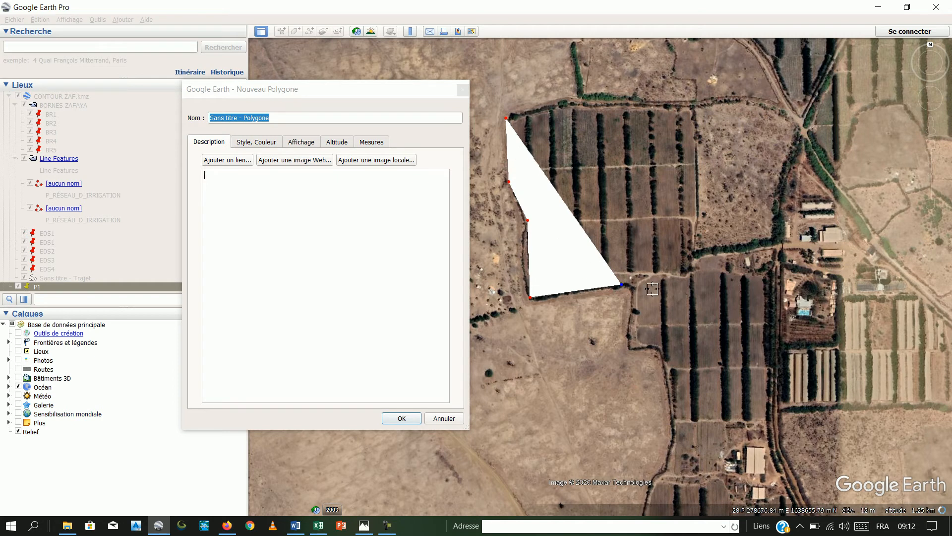
pyautogui.click(655, 273)
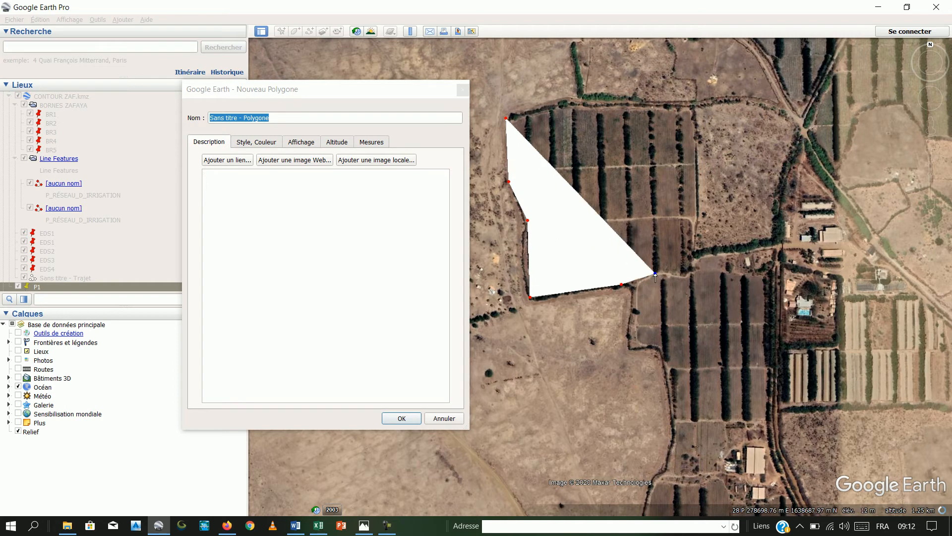
pyautogui.click(684, 276)
pyautogui.click(691, 268)
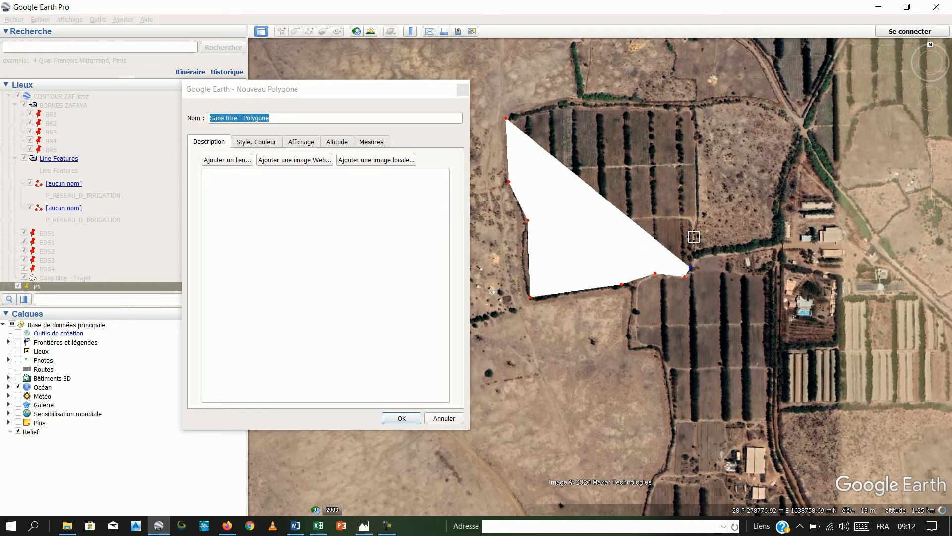
pyautogui.click(694, 237)
pyautogui.click(698, 216)
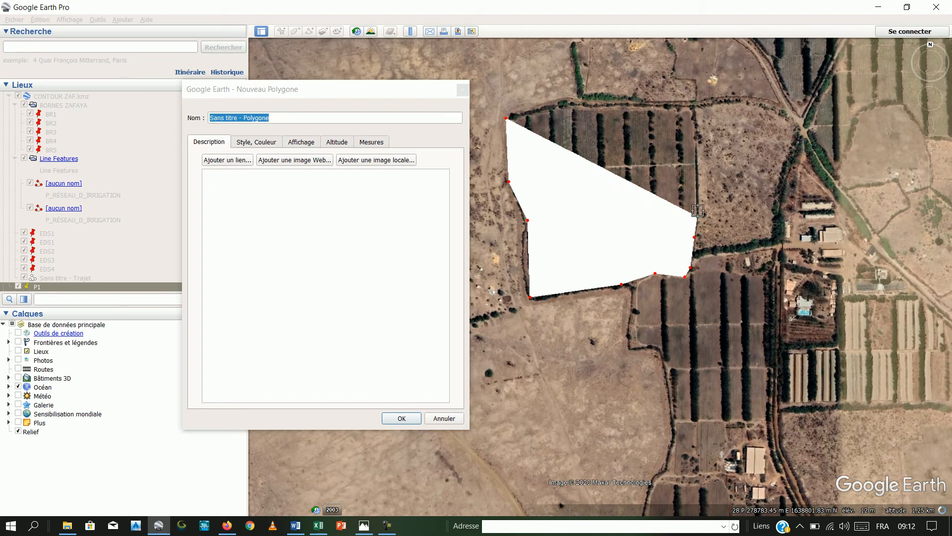
pyautogui.click(694, 109)
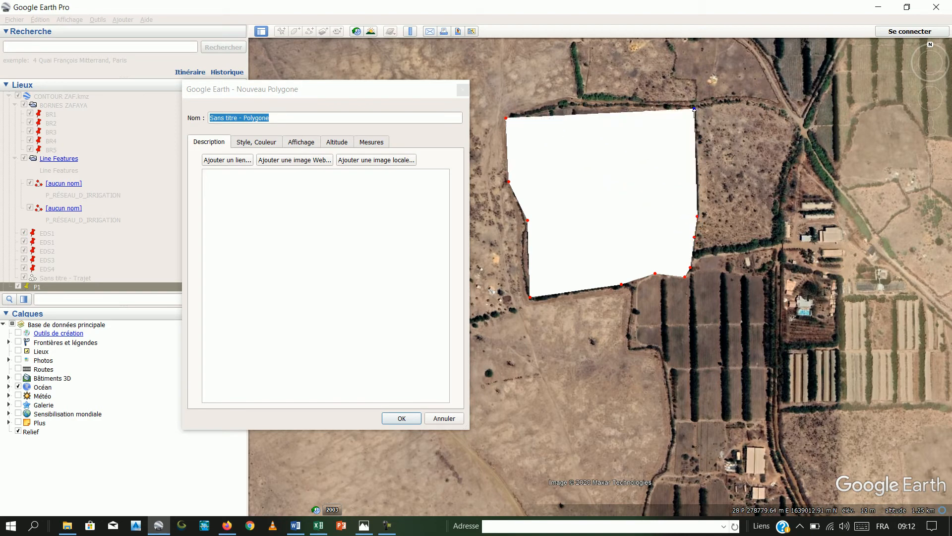
pyautogui.click(638, 105)
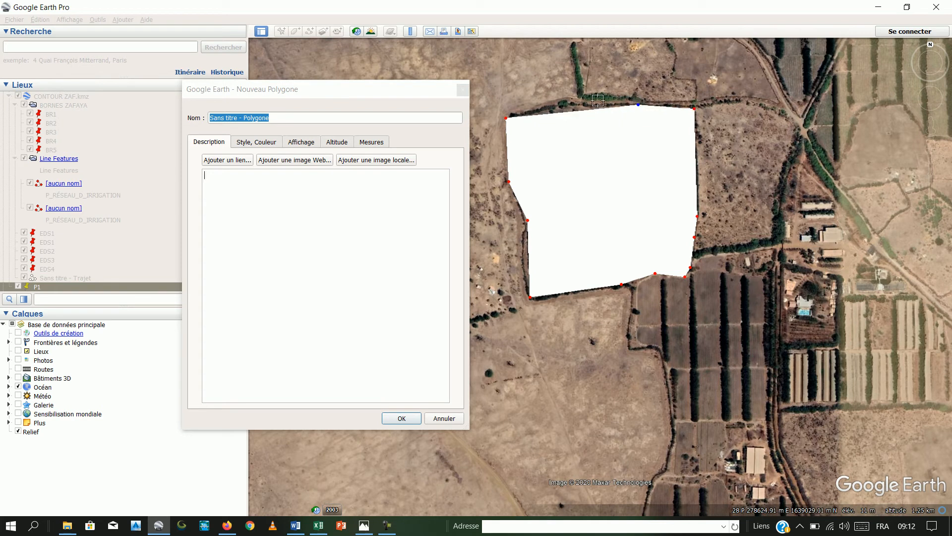
pyautogui.click(569, 101)
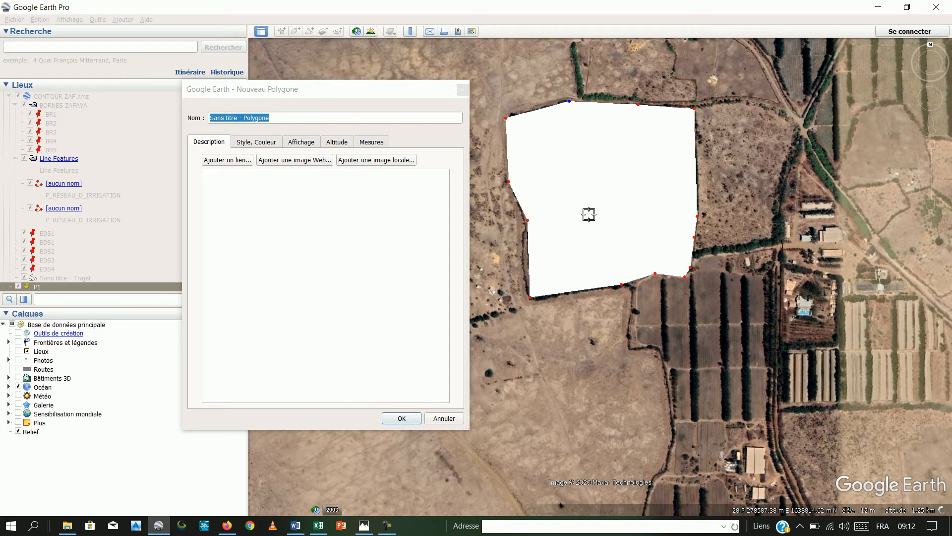
# - Show the new polygon's measurements with the perimeter in Mètres and the area in Hectares
pyautogui.click(378, 144)
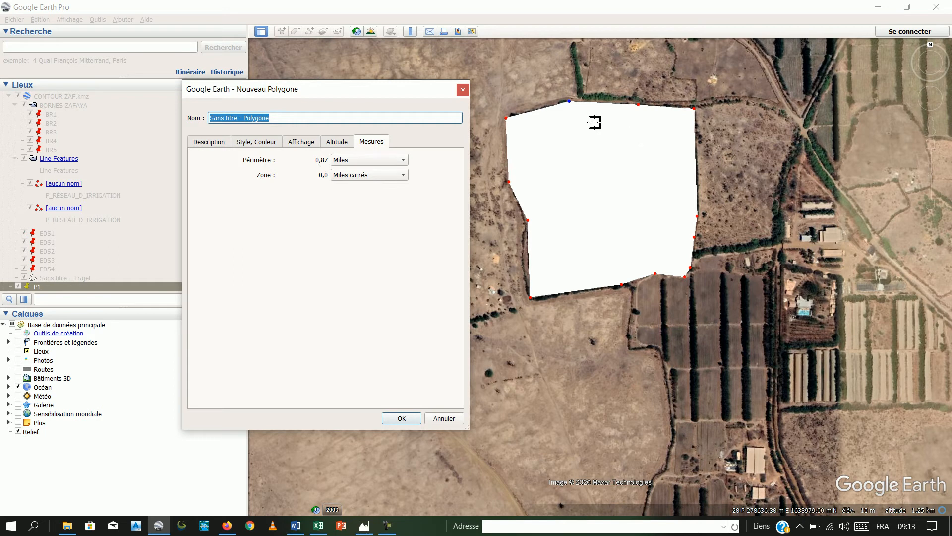
pyautogui.click(404, 160)
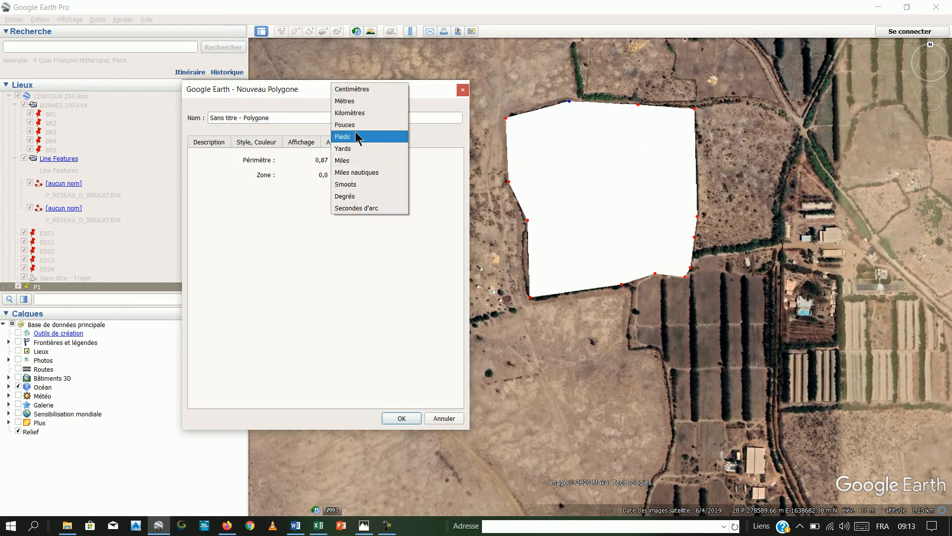
pyautogui.click(351, 103)
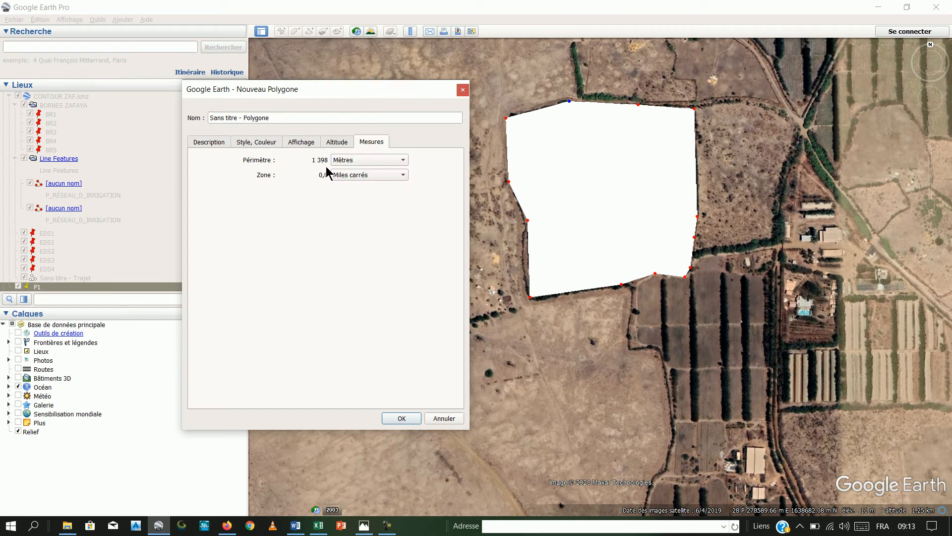
pyautogui.click(403, 175)
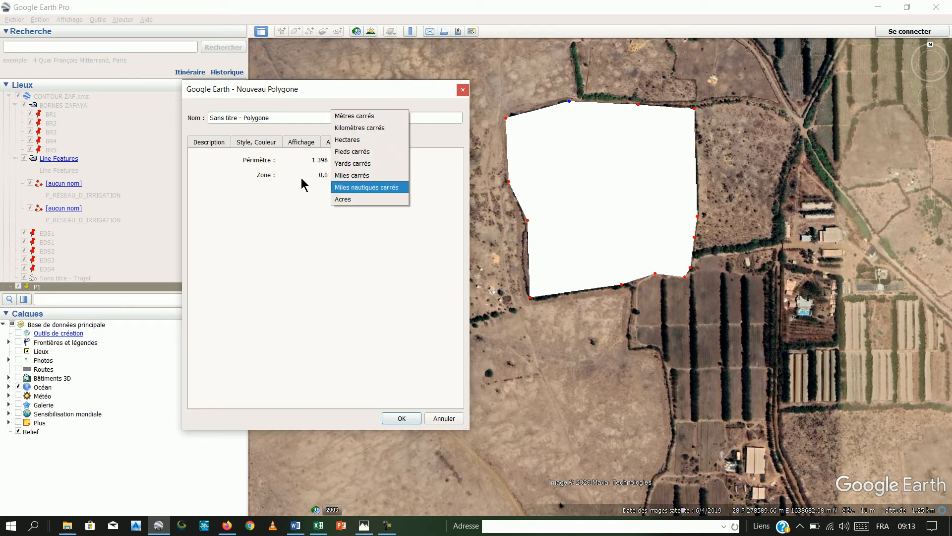
pyautogui.click(355, 140)
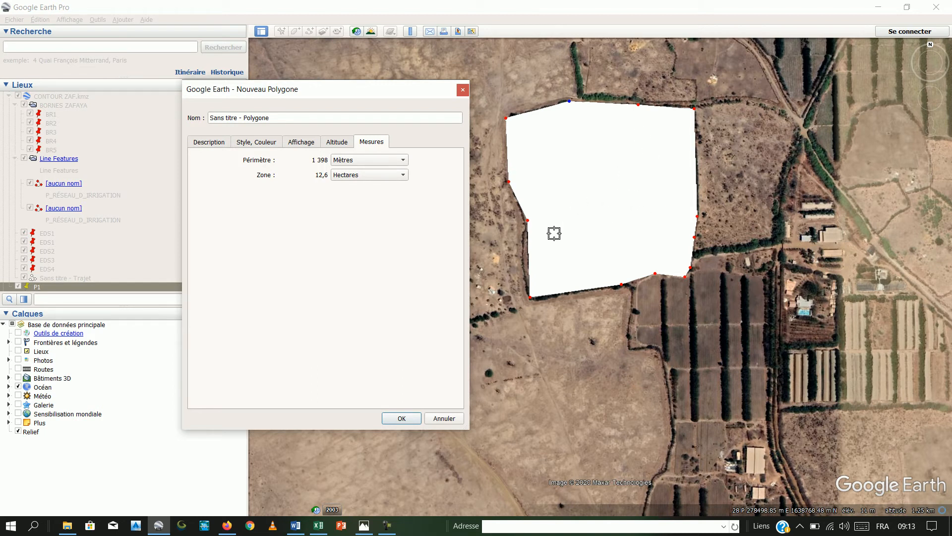
# - Style the polygon as Contours only with a red (#ff0000) line of width 5, and save it
pyautogui.click(262, 147)
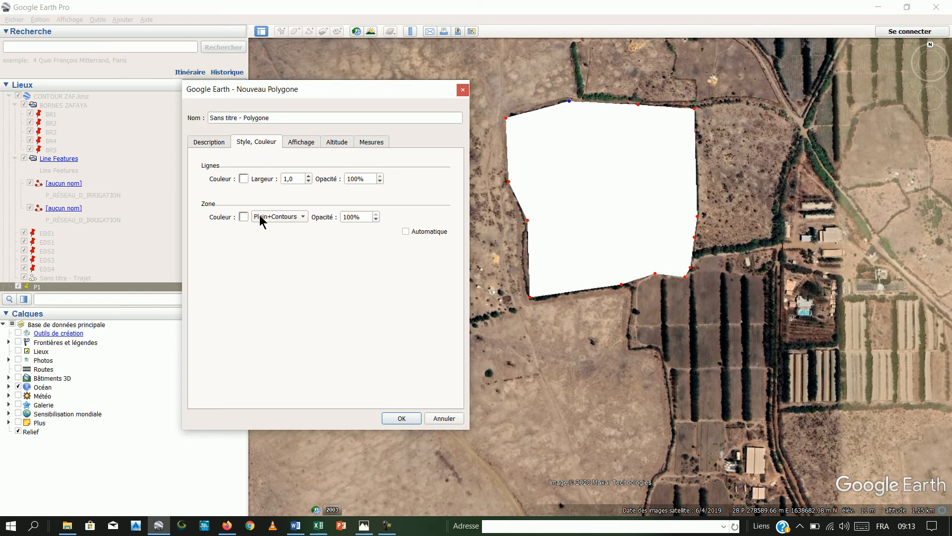
pyautogui.click(303, 218)
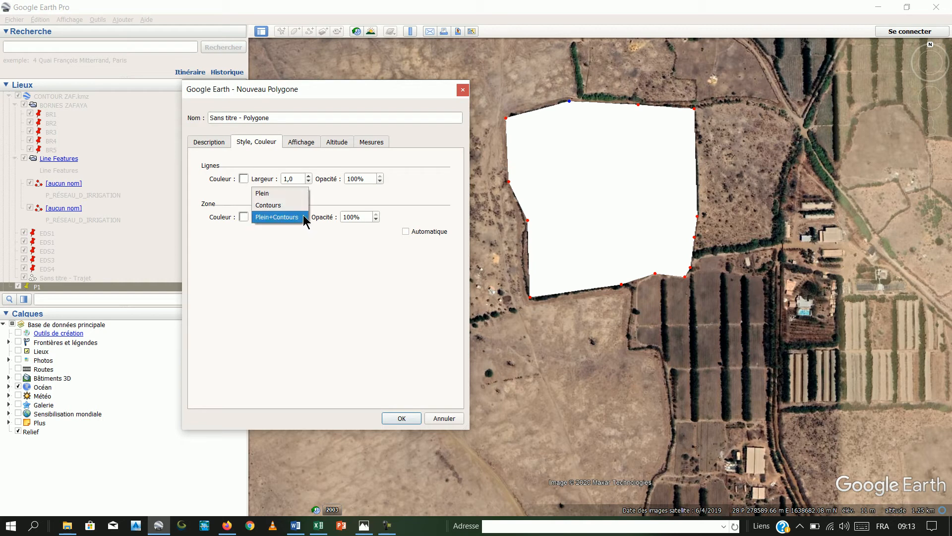
pyautogui.click(275, 205)
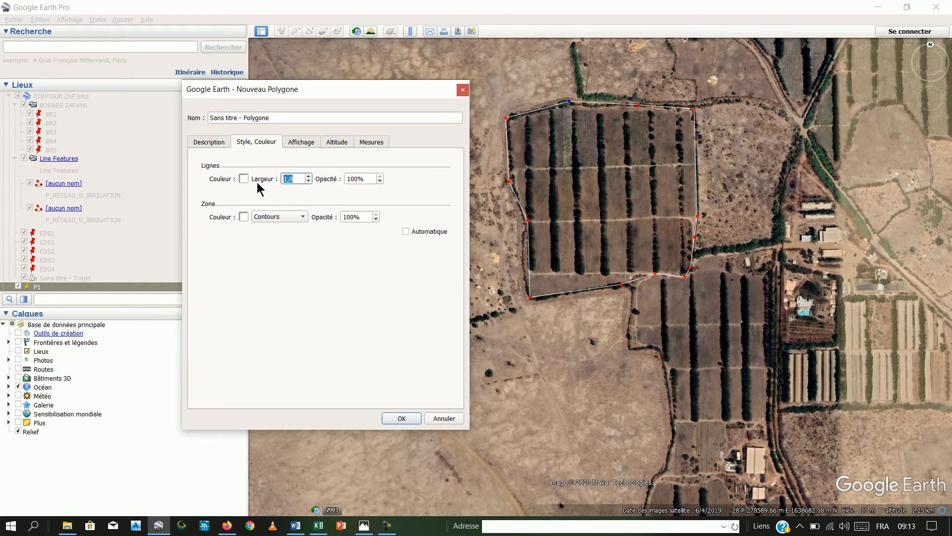
pyautogui.write('5')
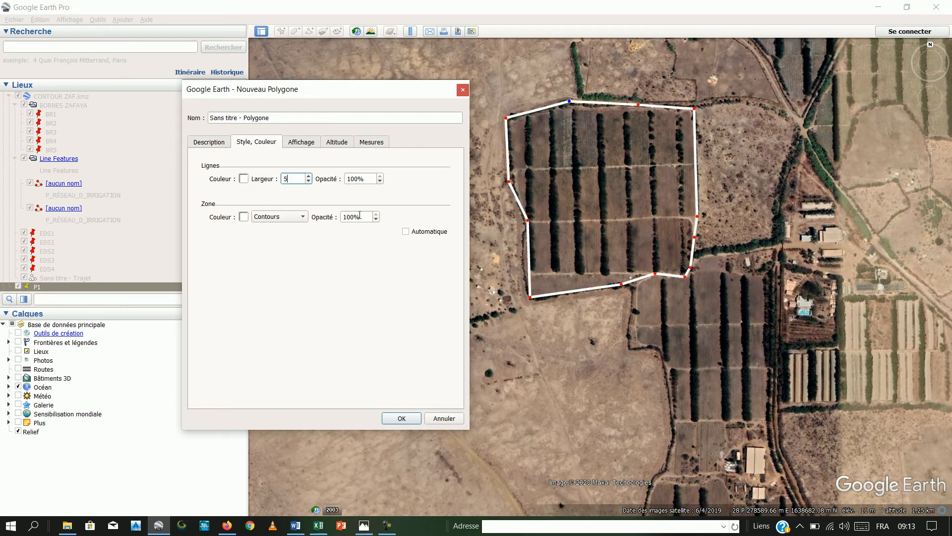
pyautogui.click(243, 179)
pyautogui.click(212, 211)
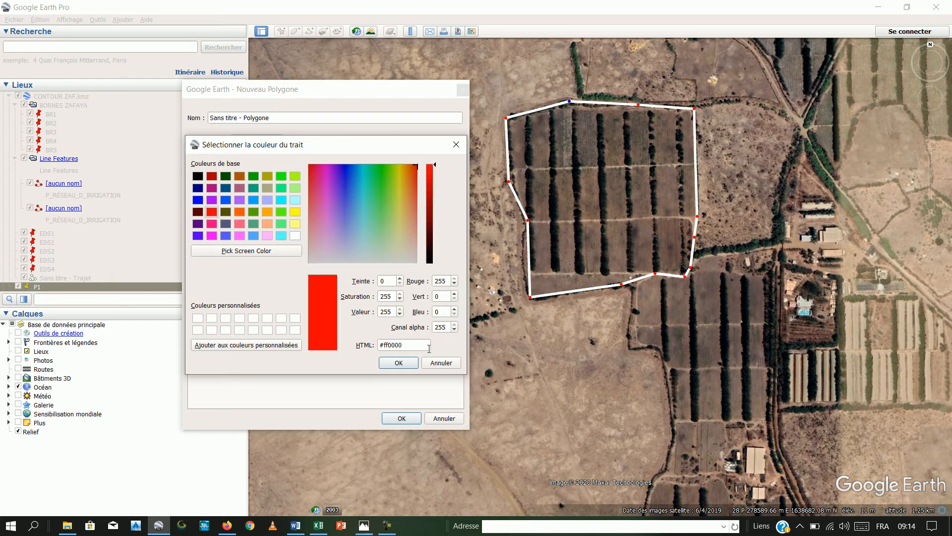
pyautogui.click(400, 362)
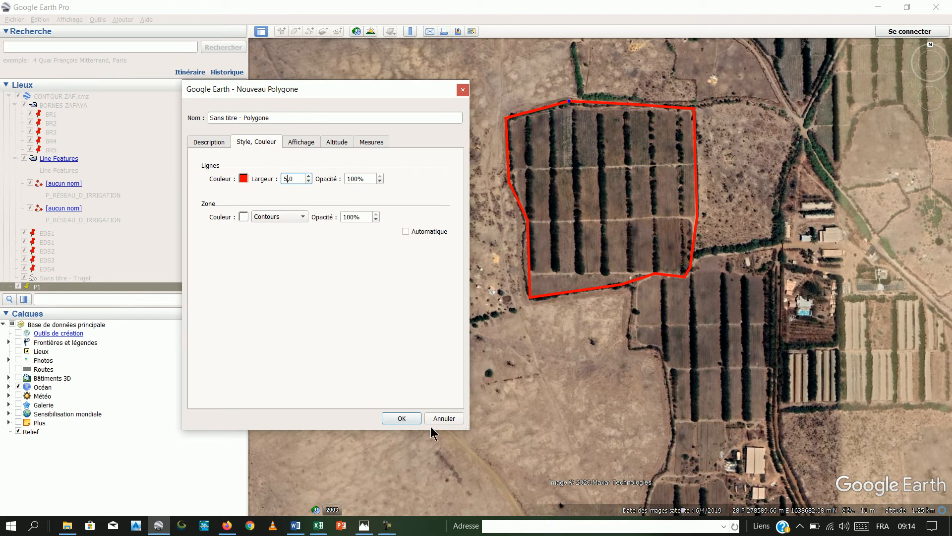
pyautogui.click(404, 420)
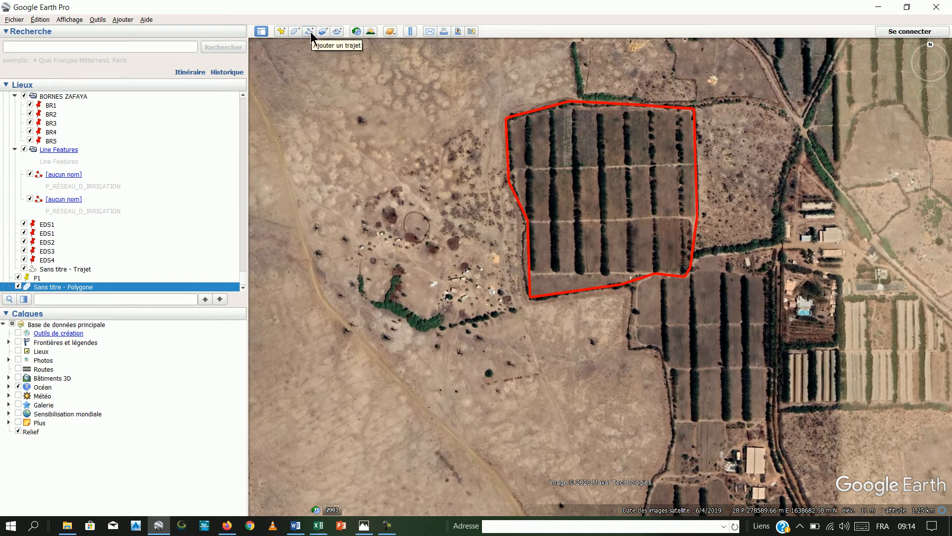
# - Draw a new 14-point path looping around the fields north and east of the red polygon, ending at its start, about 3,250 m long
pyautogui.scroll(-3, 666, 142)
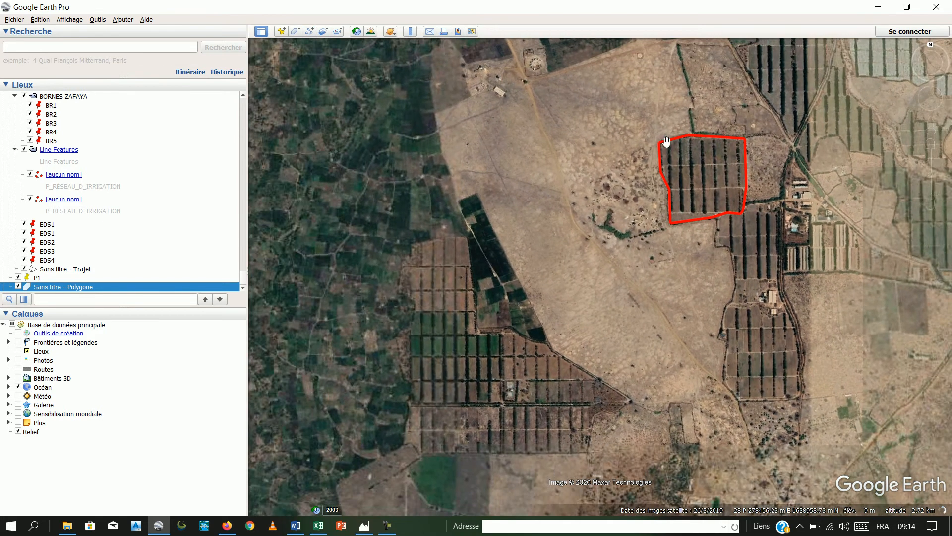
pyautogui.moveTo(666, 143); pyautogui.dragTo(484, 304)
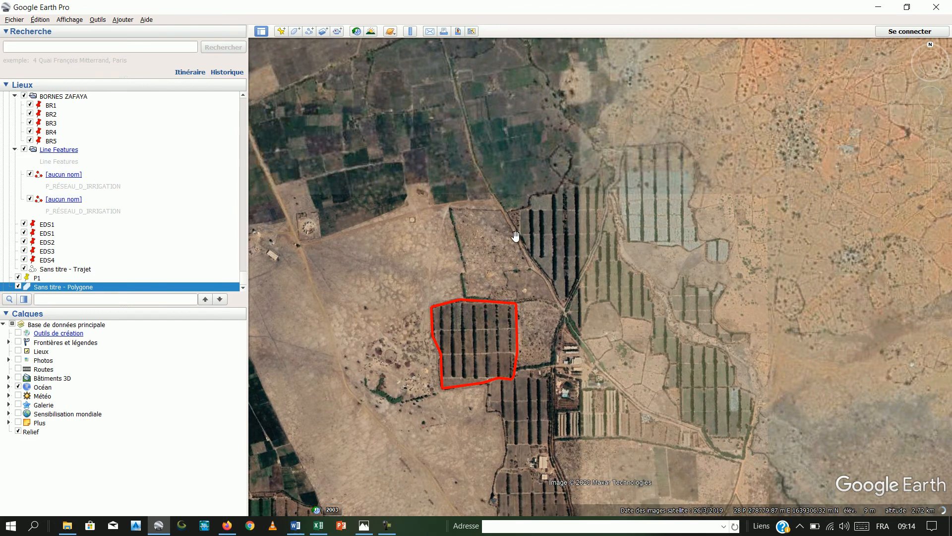
pyautogui.scroll(2, 515, 236)
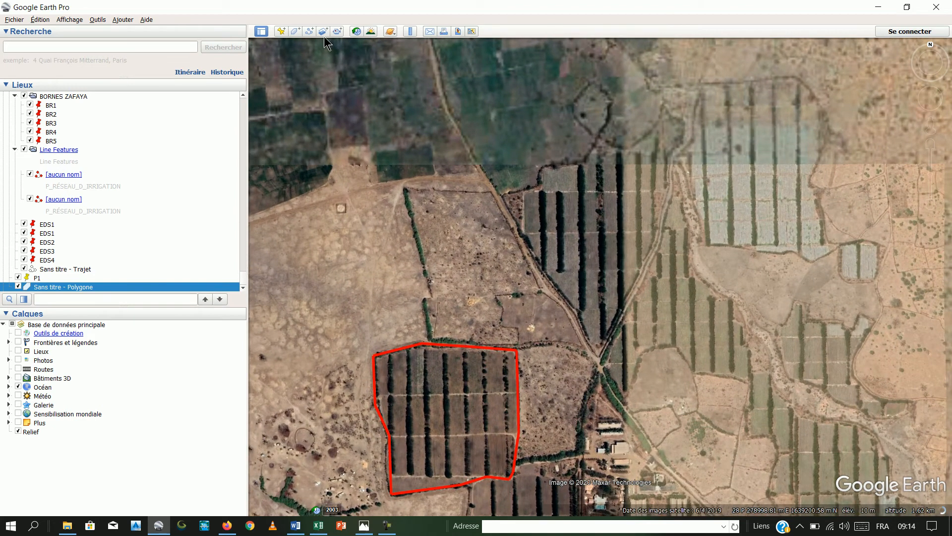
pyautogui.click(310, 32)
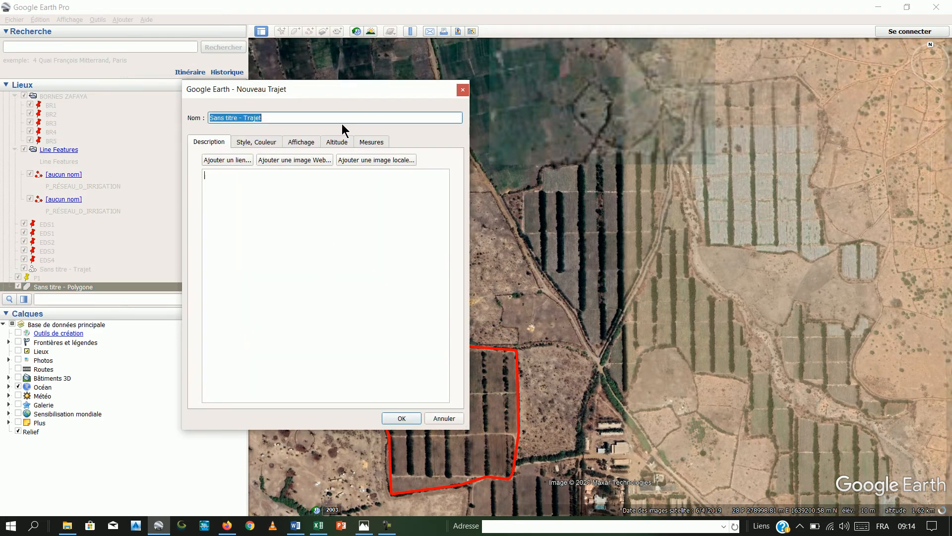
pyautogui.moveTo(356, 88); pyautogui.dragTo(220, 72)
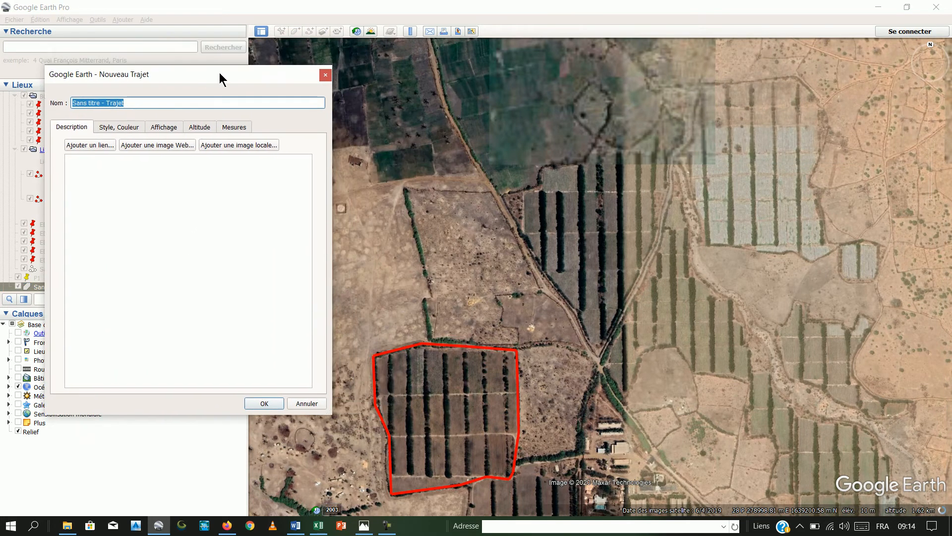
pyautogui.click(402, 252)
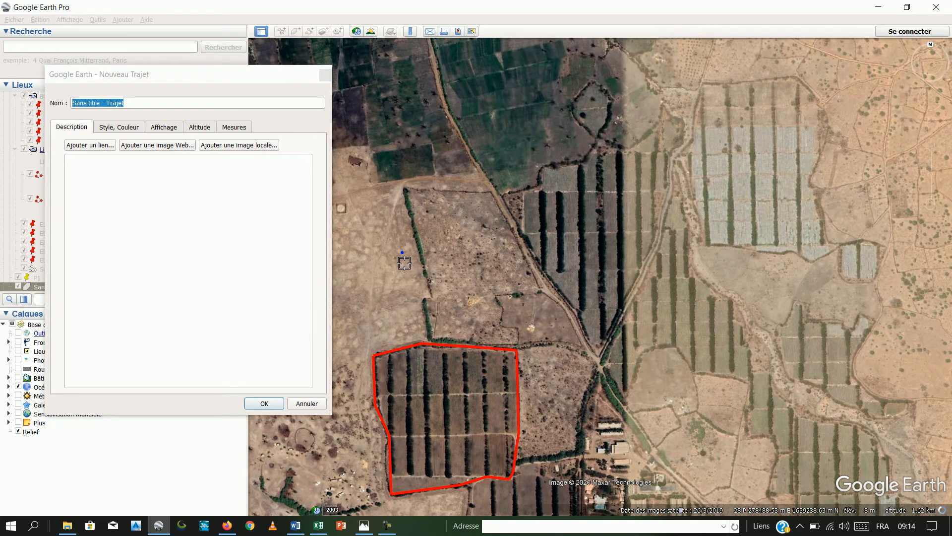
pyautogui.click(556, 237)
pyautogui.click(659, 138)
pyautogui.click(756, 95)
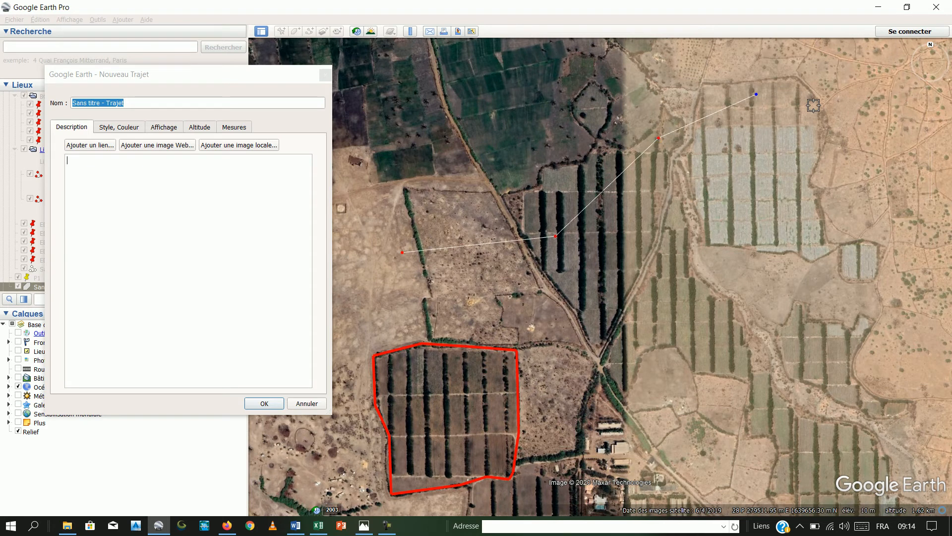
pyautogui.click(830, 106)
pyautogui.click(864, 190)
pyautogui.click(884, 279)
pyautogui.click(801, 372)
pyautogui.click(667, 379)
pyautogui.click(609, 349)
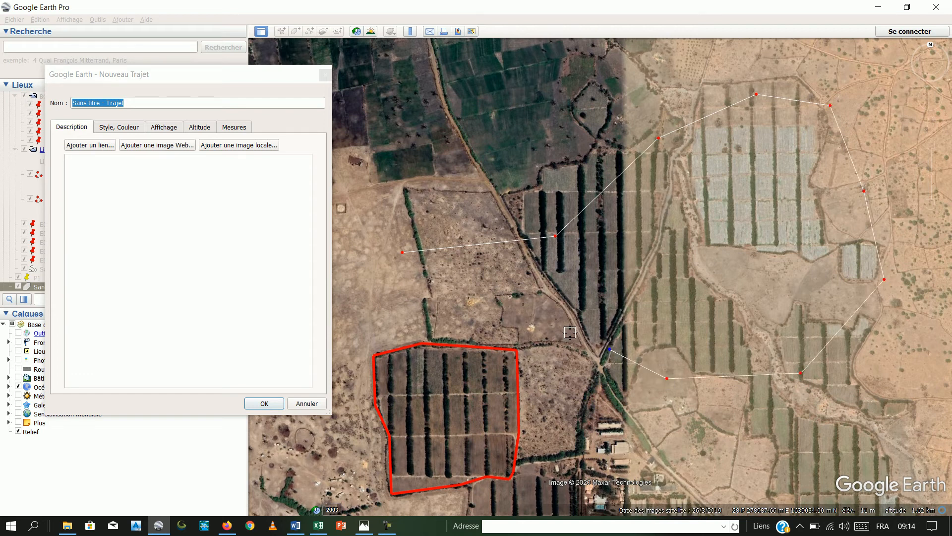
pyautogui.click(509, 314)
pyautogui.click(427, 322)
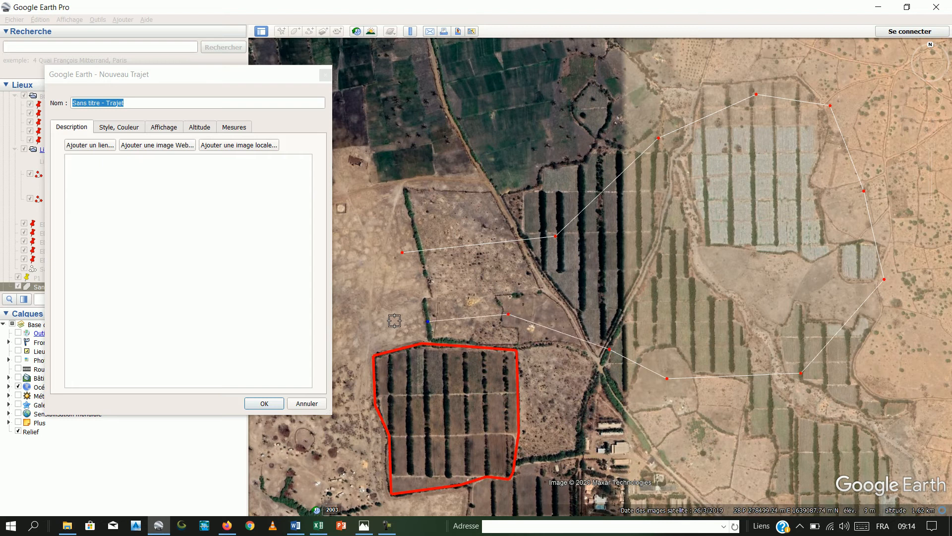
pyautogui.click(402, 283)
pyautogui.click(402, 260)
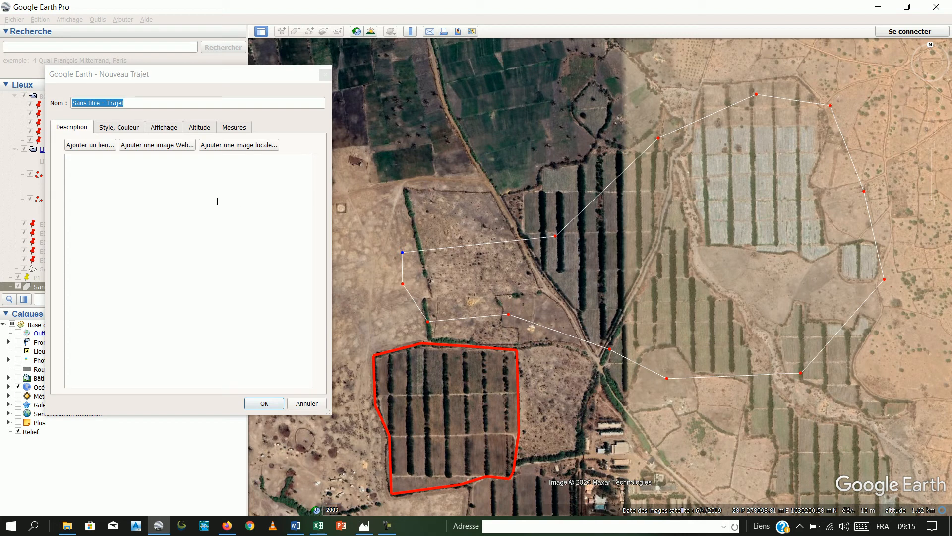
# - Show the new path's length measurement in Mètres
pyautogui.click(238, 127)
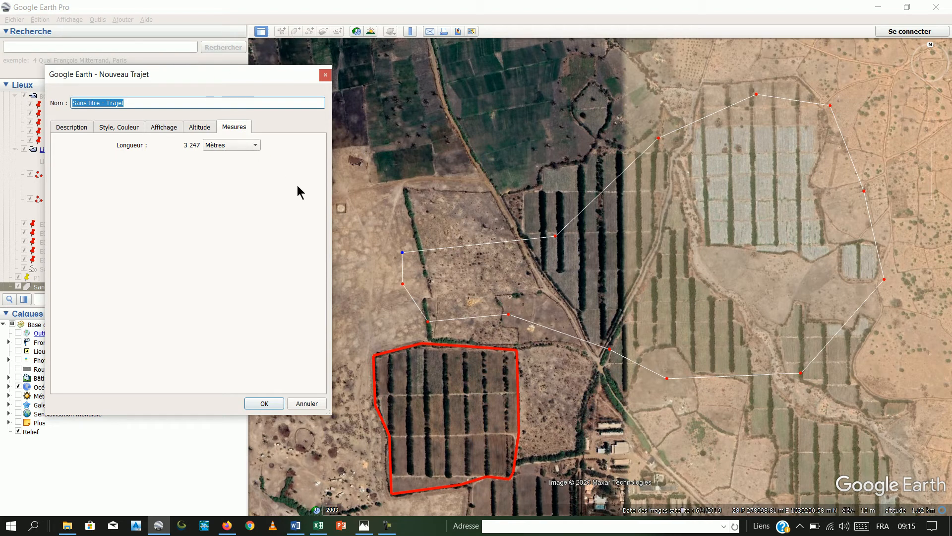
pyautogui.click(256, 146)
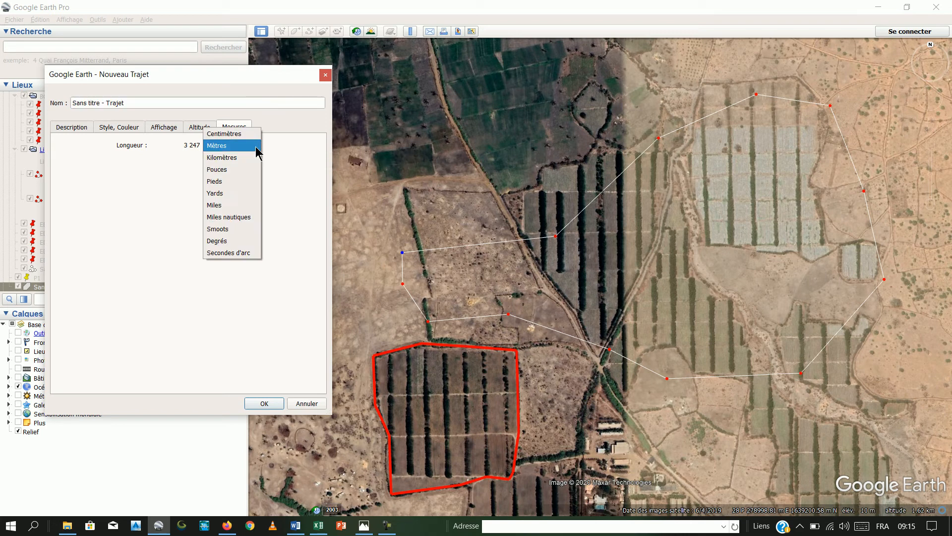
pyautogui.click(257, 147)
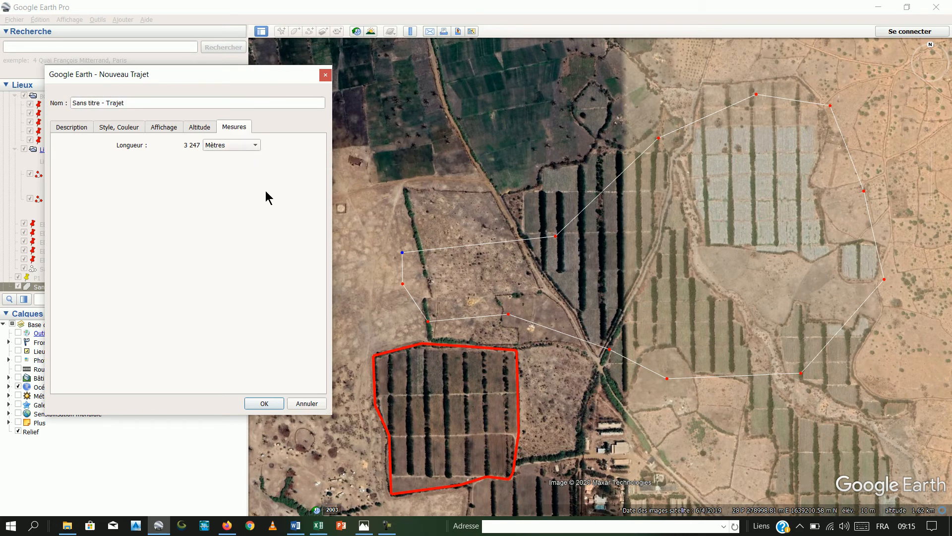
# - Style the path with a line width of 6 and light blue colour #aaaaff, and save it
pyautogui.click(125, 130)
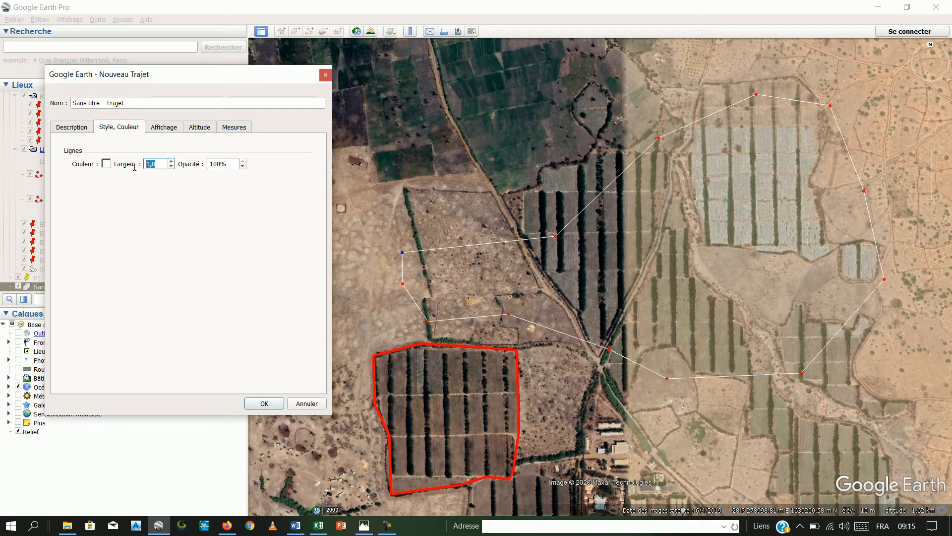
pyautogui.write('6')
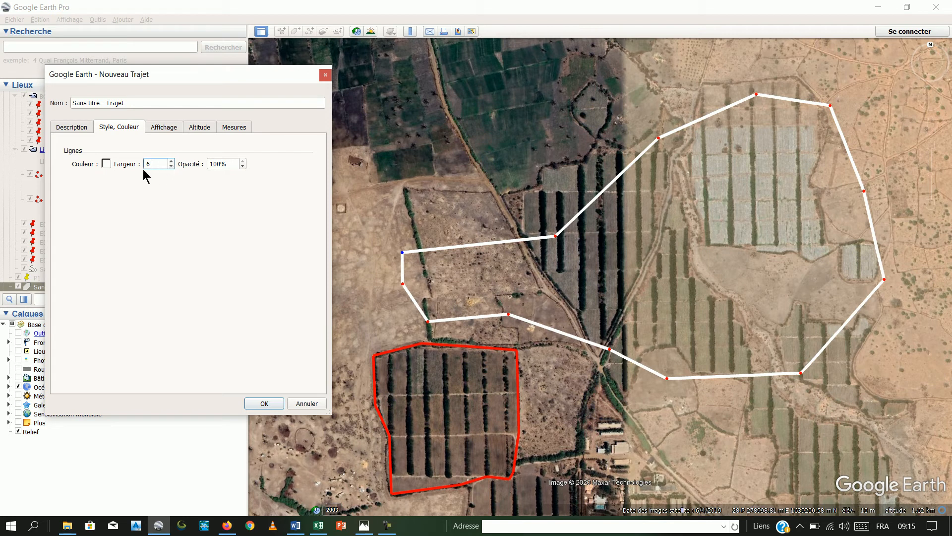
pyautogui.click(105, 164)
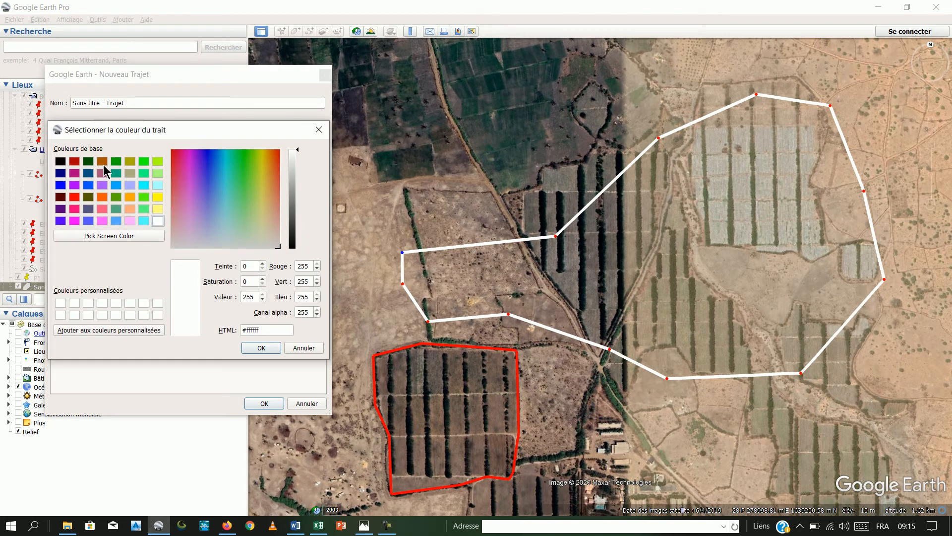
pyautogui.click(129, 185)
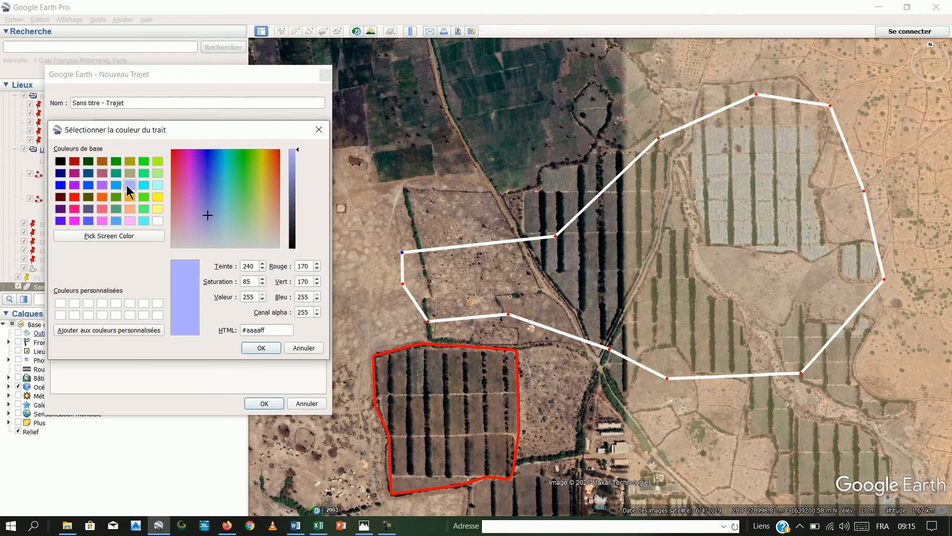
pyautogui.click(248, 348)
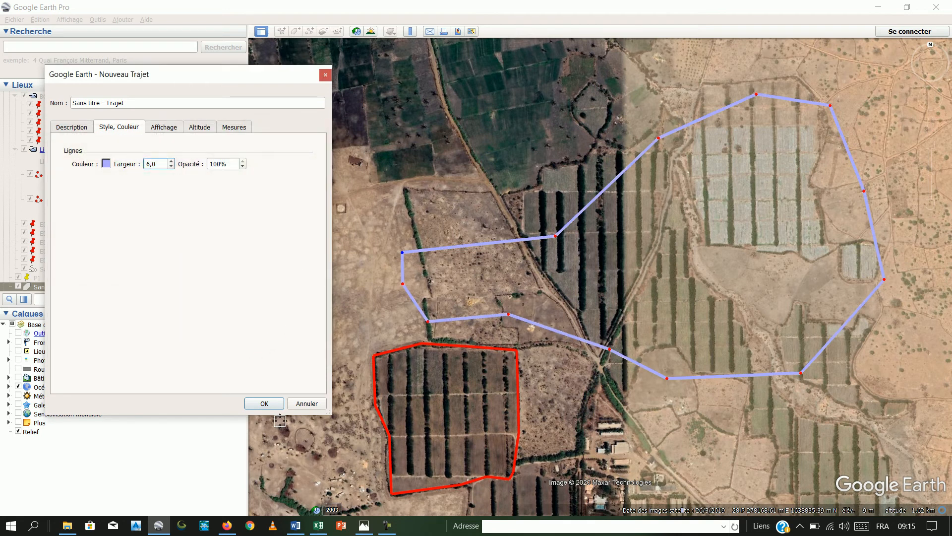
pyautogui.click(276, 404)
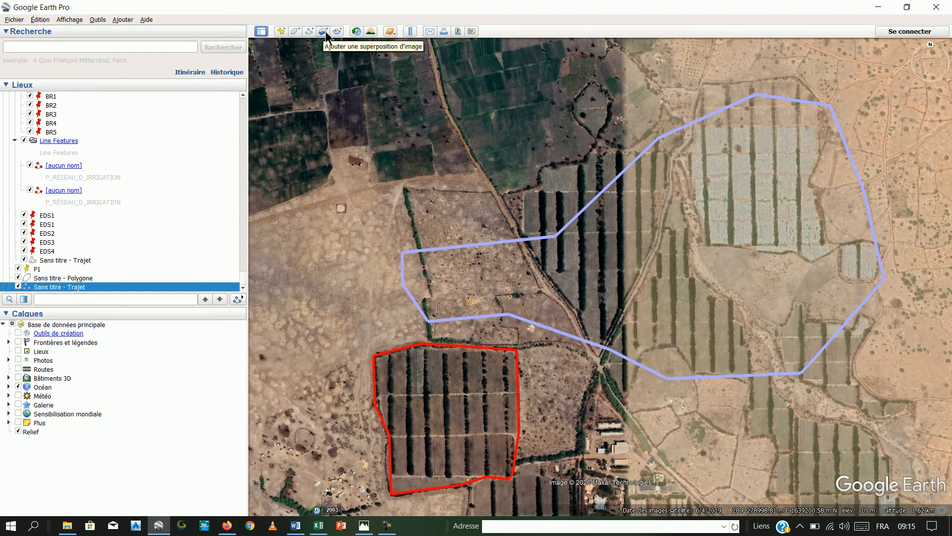
# - Measure a straight ruler line about 500 m long from the bare ground northwest of the red polygon northeast to the diagonal track
pyautogui.click(409, 32)
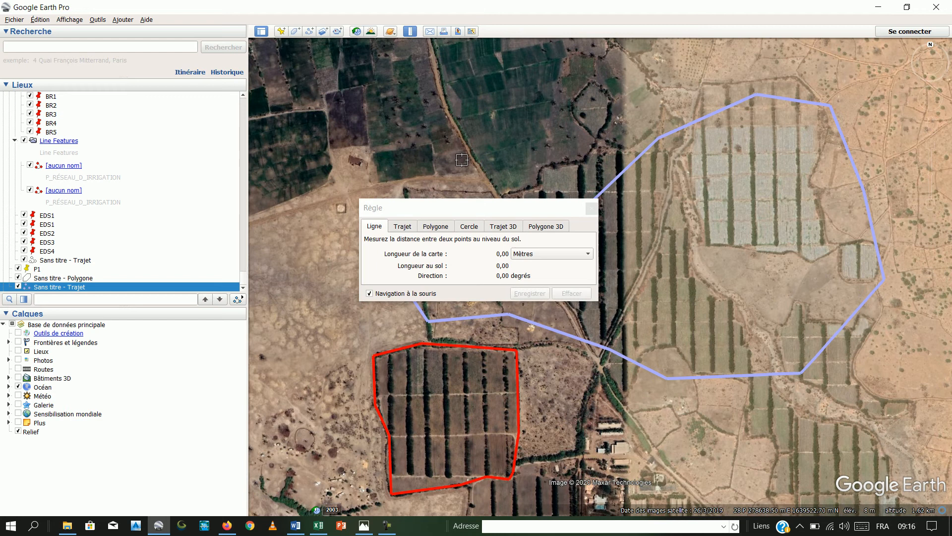
pyautogui.moveTo(479, 209); pyautogui.dragTo(403, 96)
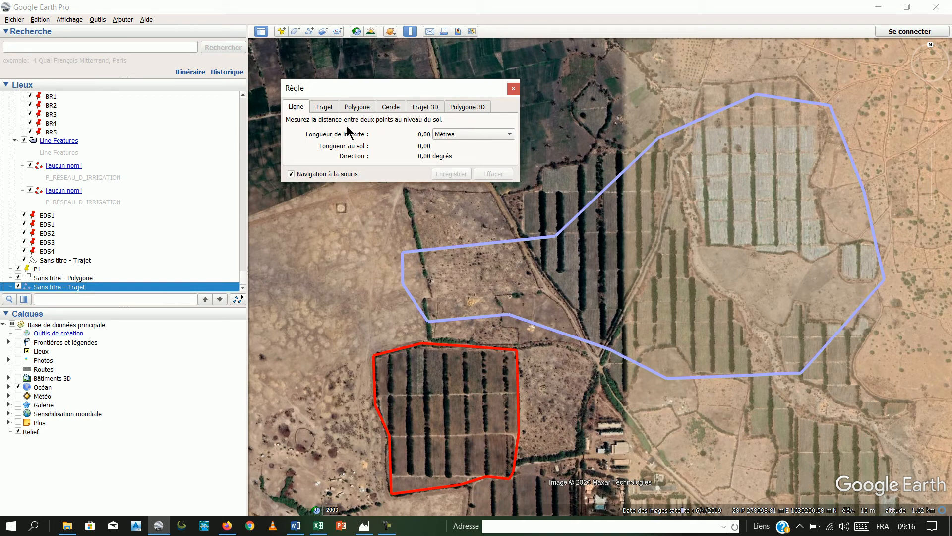
pyautogui.moveTo(364, 92); pyautogui.dragTo(368, 61)
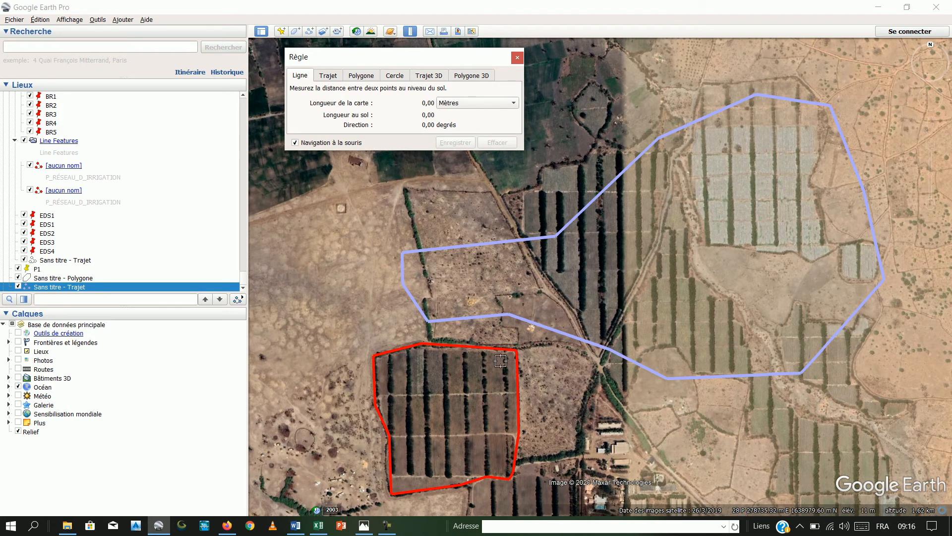
pyautogui.moveTo(282, 269); pyautogui.dragTo(283, 268)
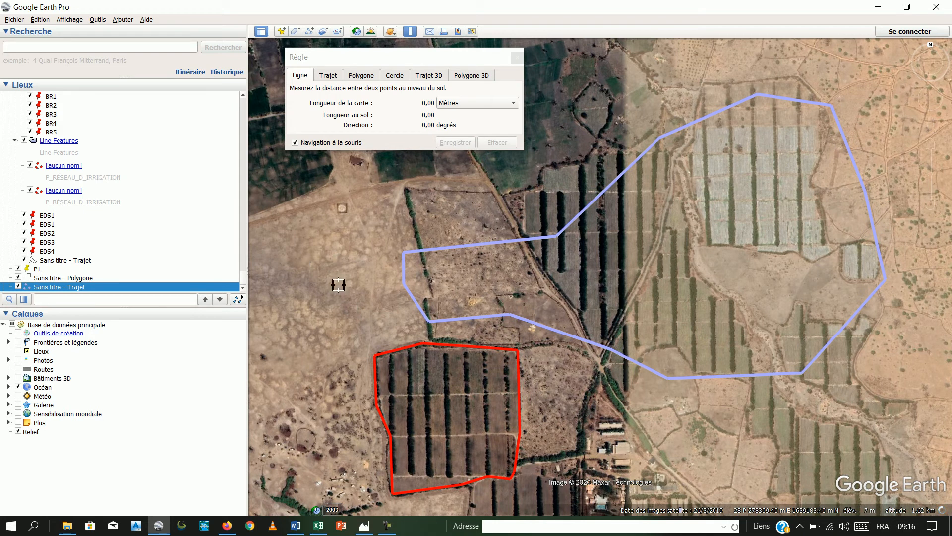
pyautogui.click(327, 256)
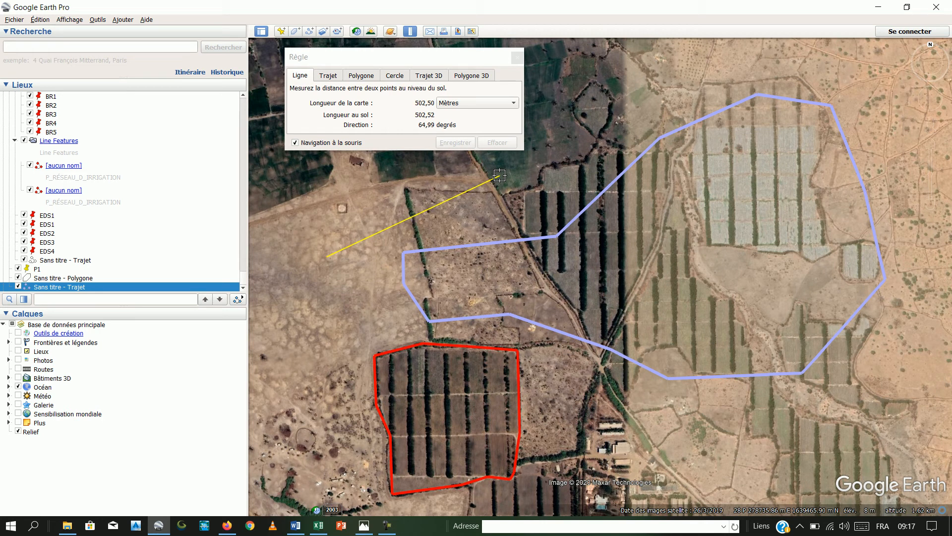
pyautogui.click(498, 176)
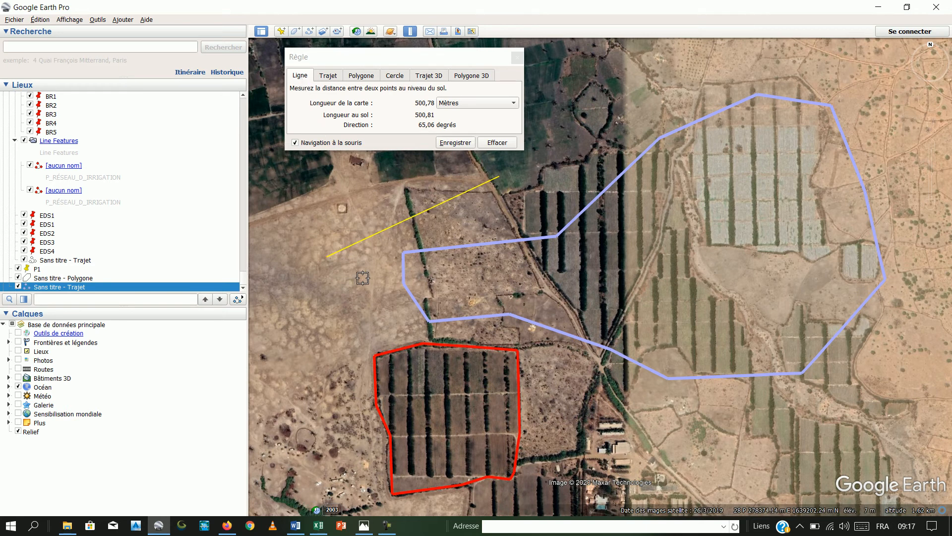
# - Measure an eight-point ruler path about 2,290 m long from the bare ground across the striped fields to the eastern edge, and clear it
pyautogui.click(329, 77)
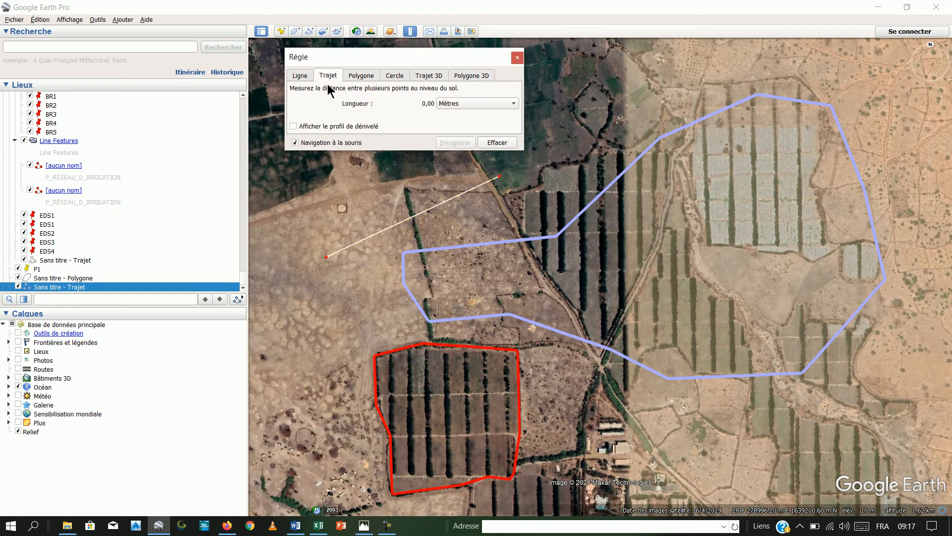
pyautogui.click(323, 325)
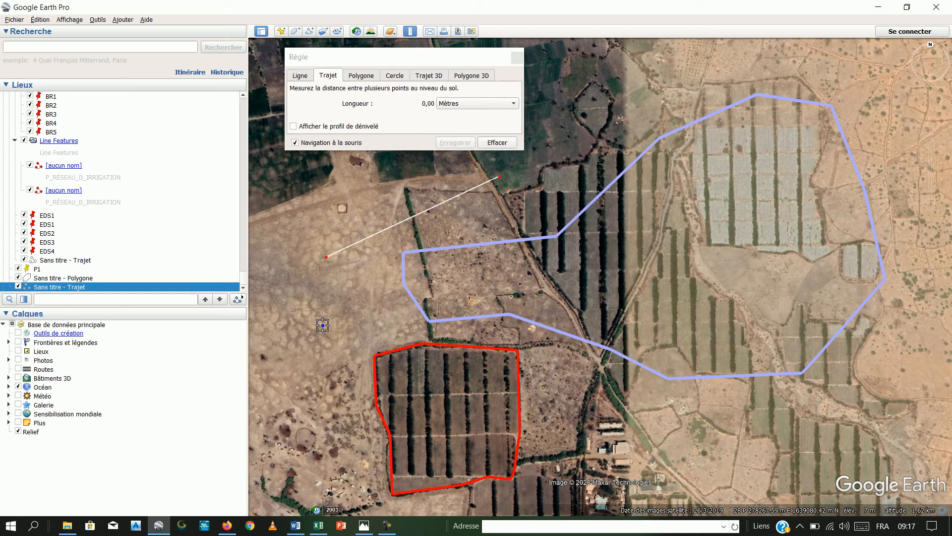
pyautogui.click(416, 223)
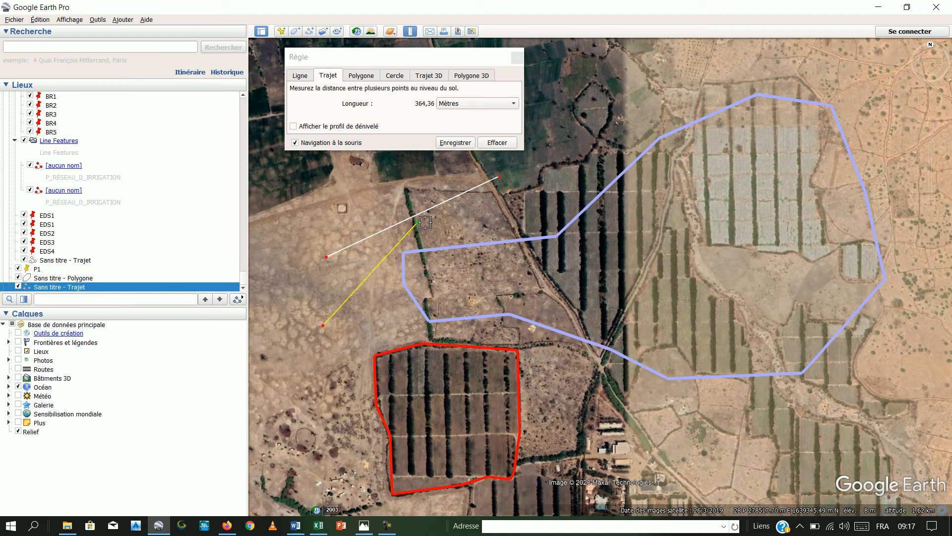
pyautogui.click(566, 262)
pyautogui.click(652, 223)
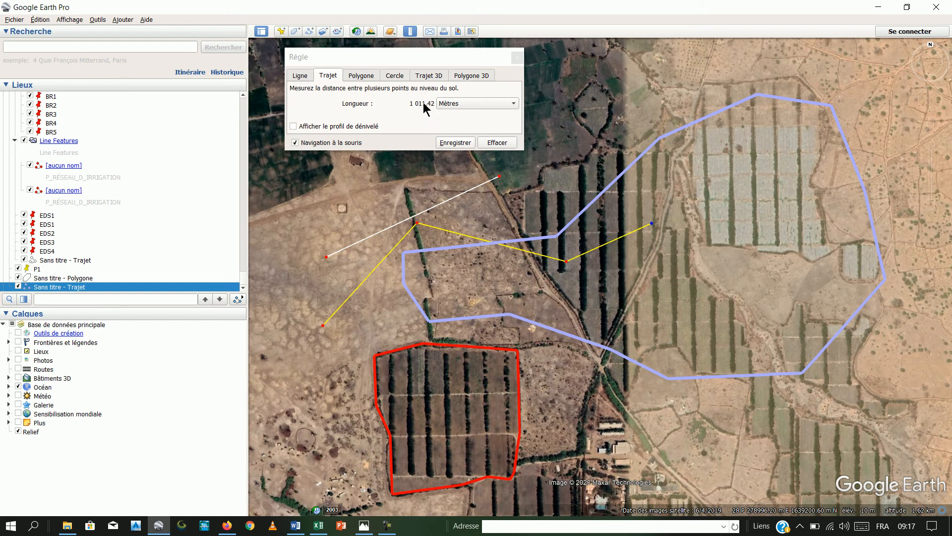
pyautogui.click(677, 147)
pyautogui.click(728, 72)
pyautogui.click(896, 74)
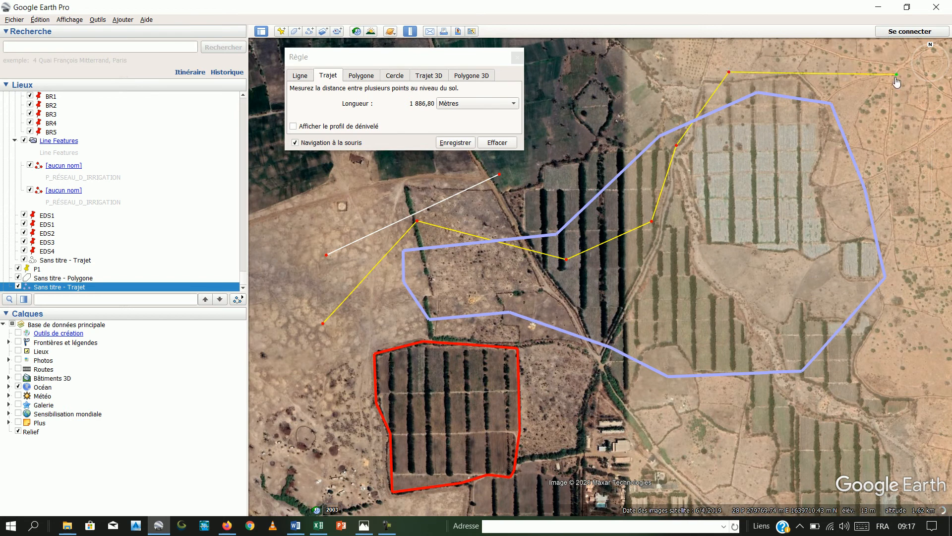
pyautogui.click(870, 228)
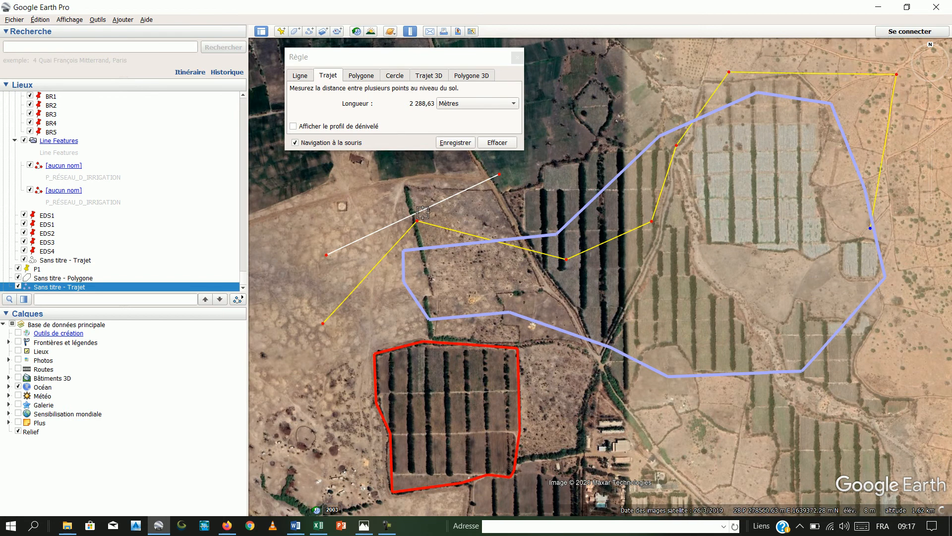
pyautogui.click(498, 143)
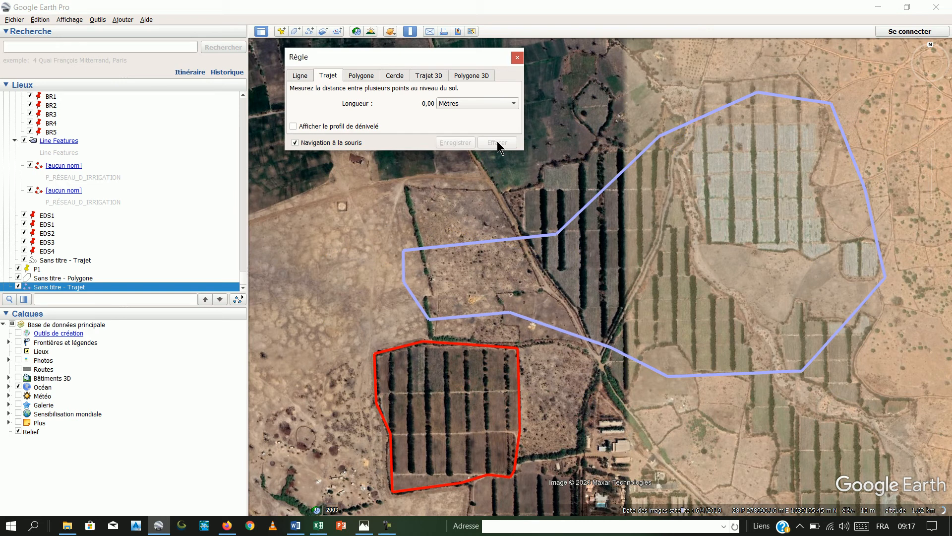
# - Measure a triangular ruler polygon on the bare ground northwest of the red polygon, adjust its last vertex to about 635 m perimeter, and clear it
pyautogui.click(367, 79)
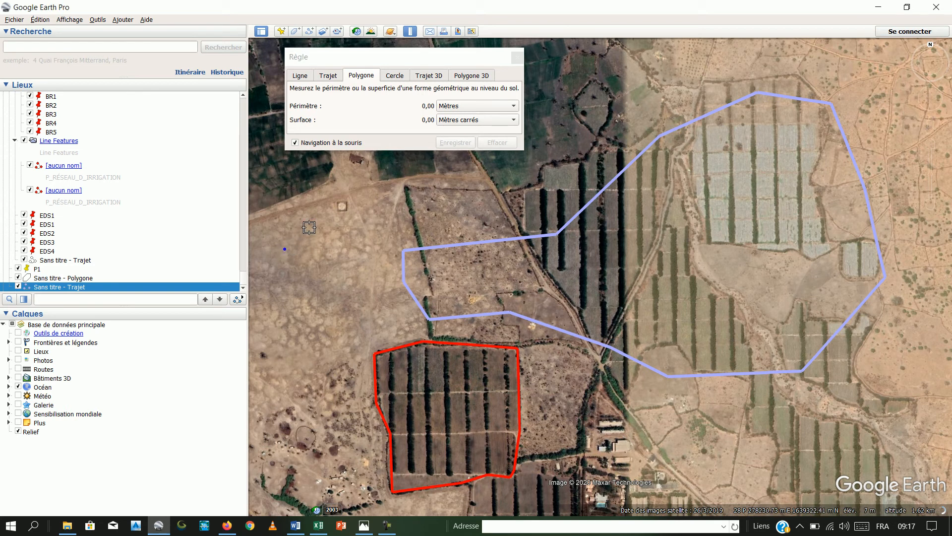
pyautogui.click(341, 204)
pyautogui.click(418, 202)
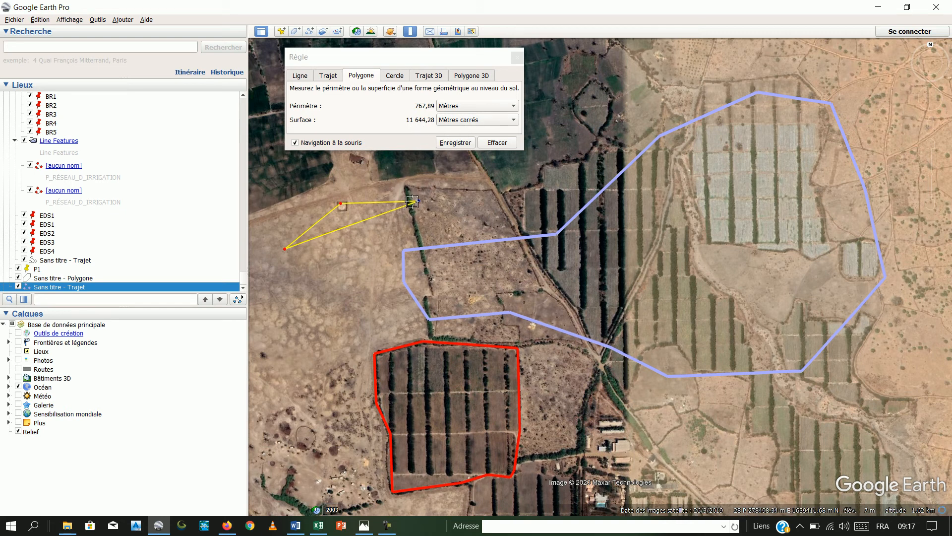
pyautogui.moveTo(418, 203); pyautogui.dragTo(392, 247)
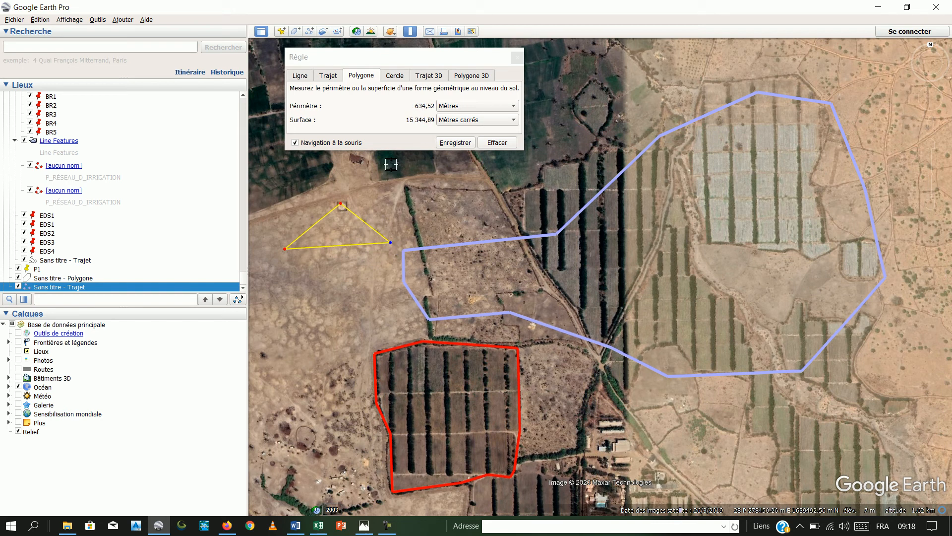
pyautogui.click(502, 144)
# - Measure a ruler circle of about 816 m radius centred just north of the light blue path, clear it, and close the ruler
pyautogui.click(399, 76)
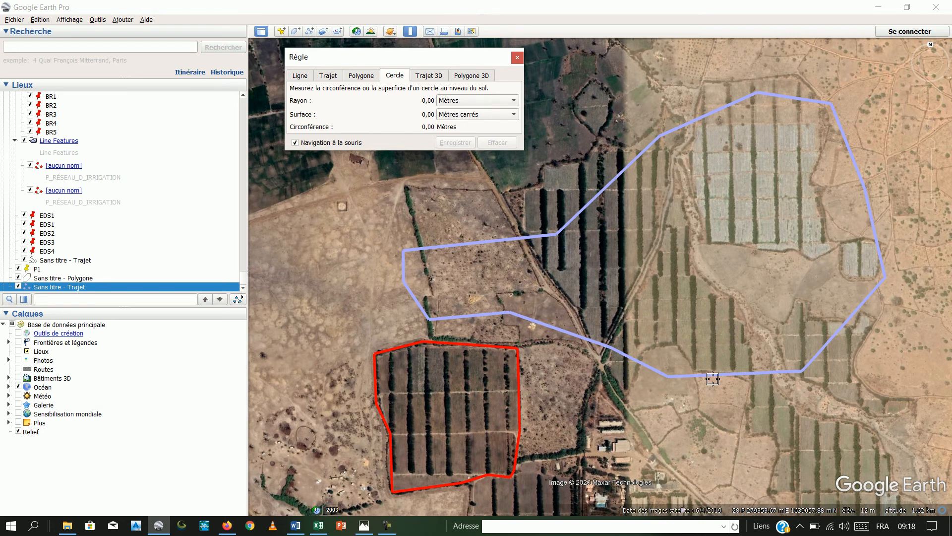
pyautogui.scroll(-2, 727, 254)
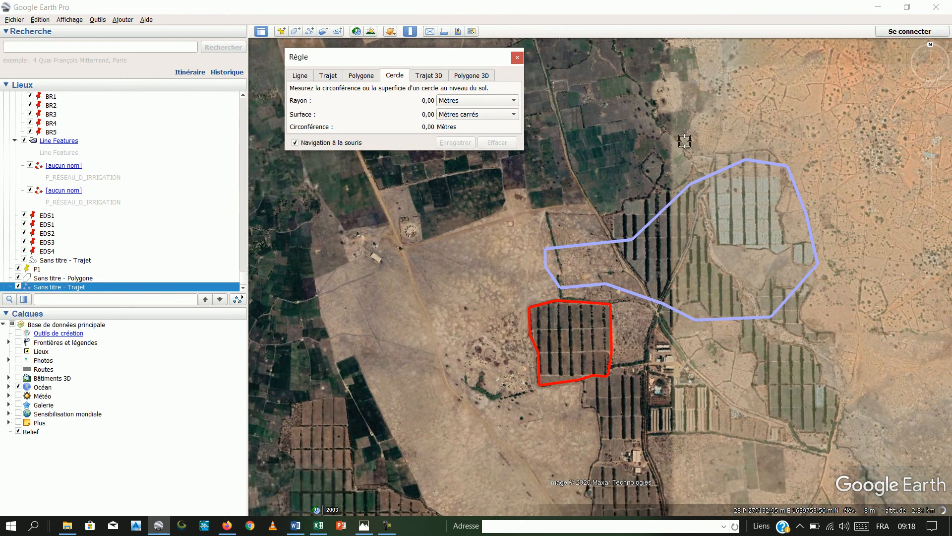
pyautogui.moveTo(648, 132)
pyautogui.mouseDown()
pyautogui.moveTo(684, 124)
pyautogui.moveTo(645, 143)
pyautogui.moveTo(742, 141)
pyautogui.moveTo(737, 166)
pyautogui.moveTo(782, 192)
pyautogui.moveTo(772, 205)
pyautogui.moveTo(733, 208)
pyautogui.mouseUp()
pyautogui.scroll(-1, 739, 154)
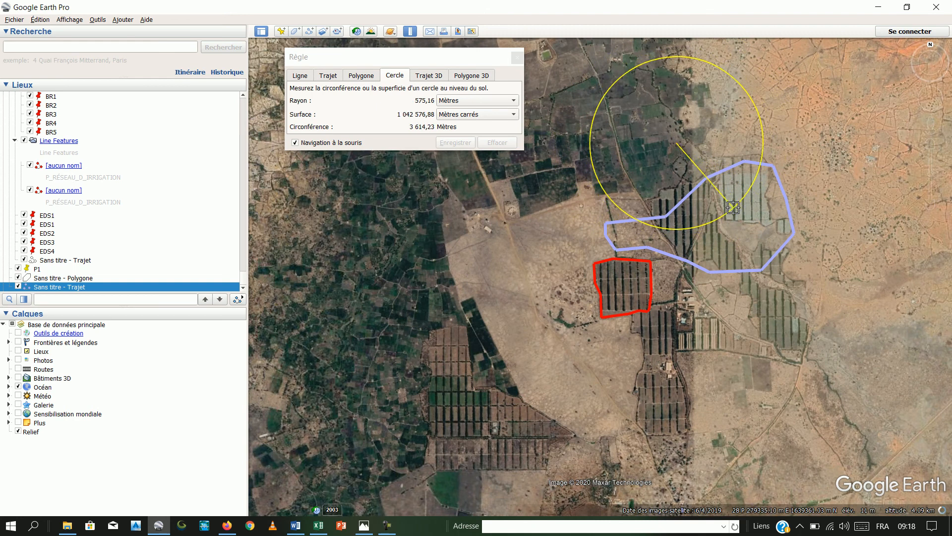
pyautogui.moveTo(733, 207); pyautogui.dragTo(497, 154)
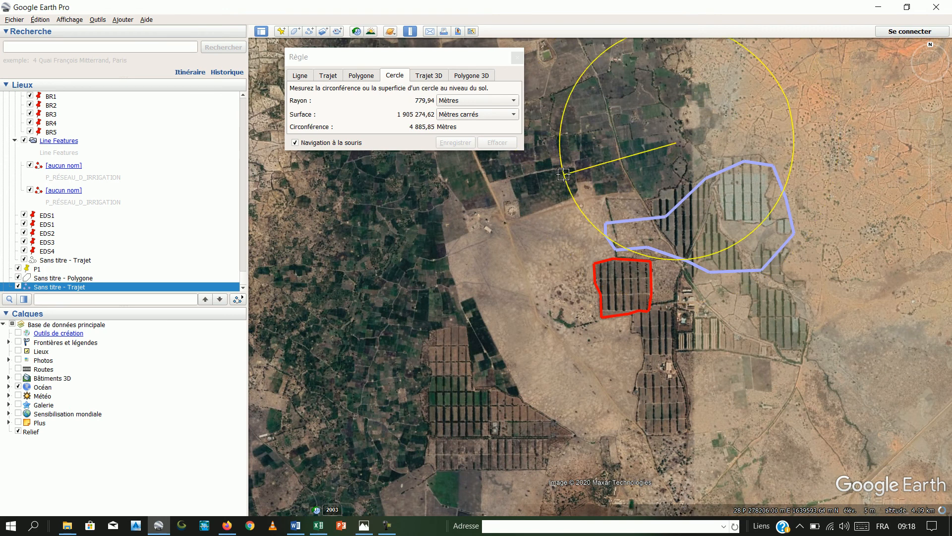
pyautogui.click(556, 169)
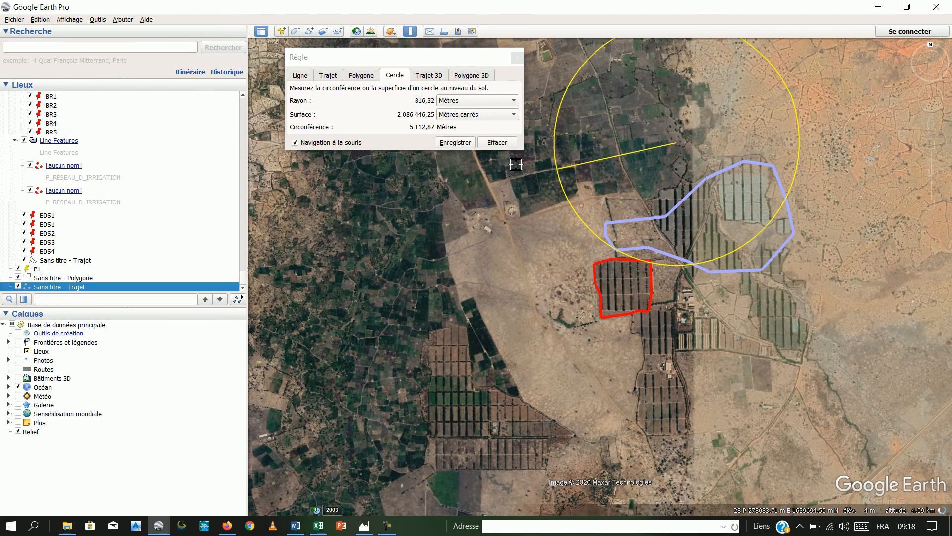
pyautogui.click(497, 143)
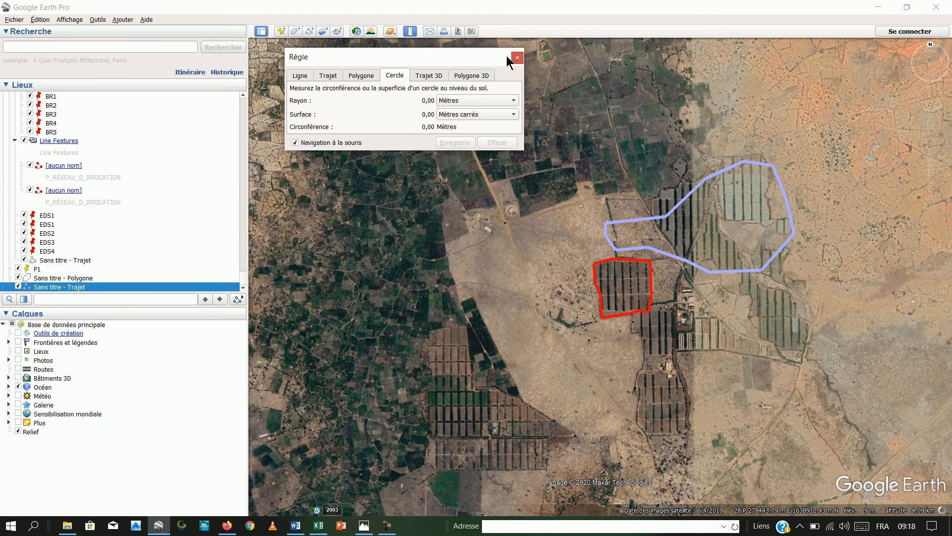
pyautogui.click(517, 60)
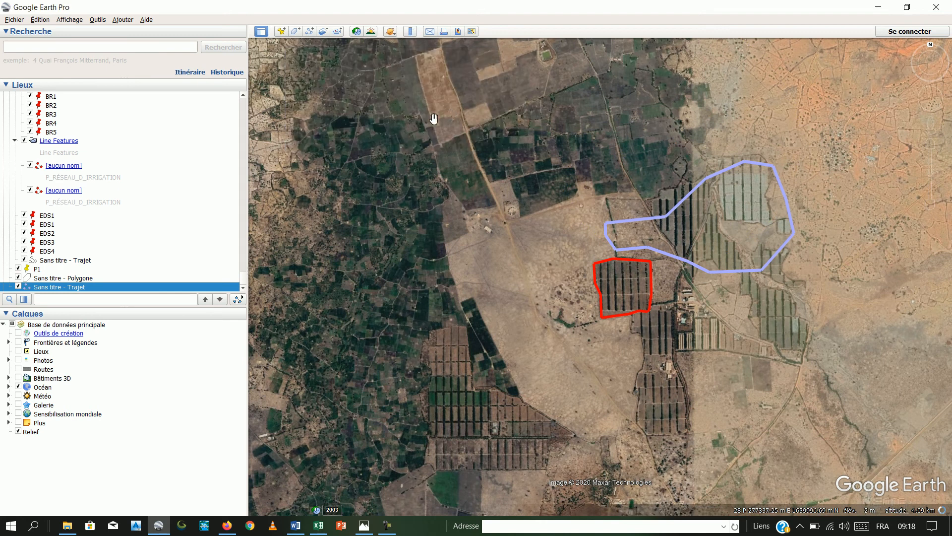
pyautogui.click(410, 32)
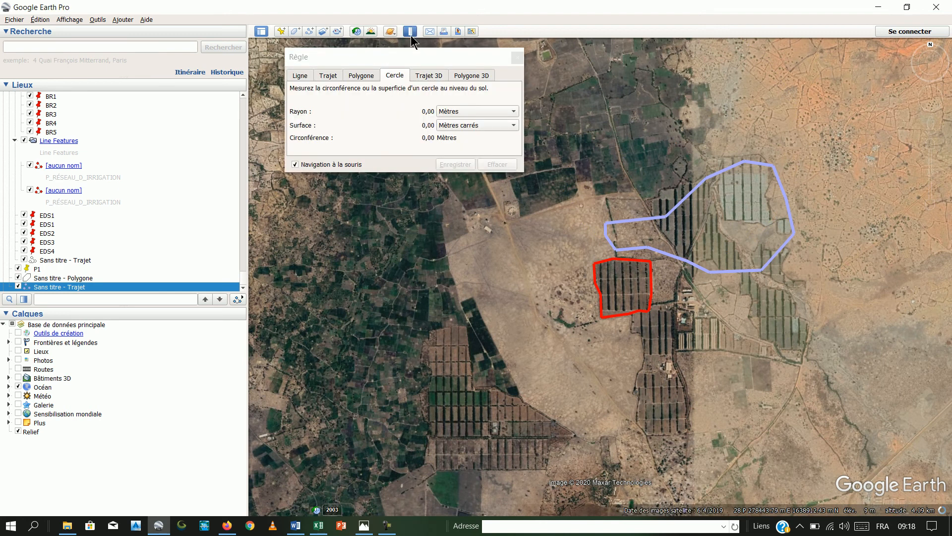
pyautogui.click(517, 57)
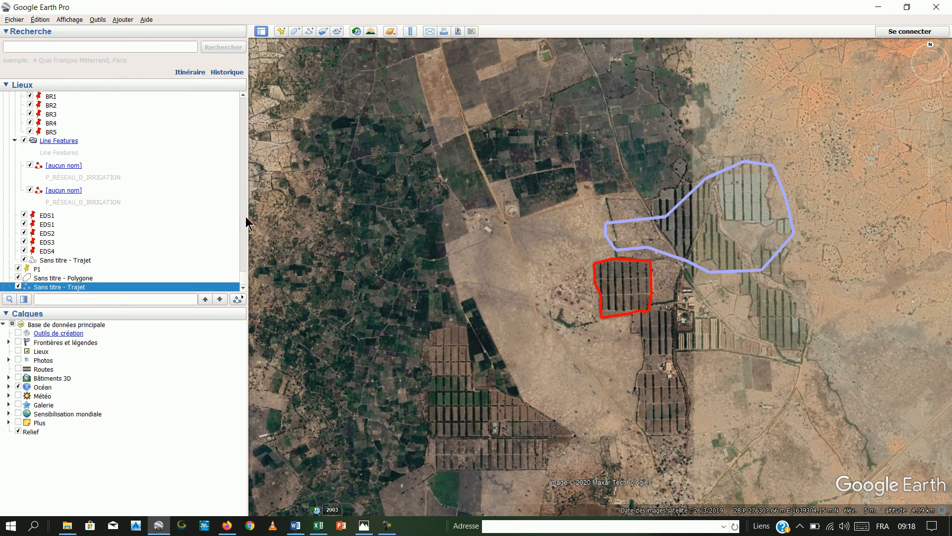
# - Select the red polygon on the map, then narrow the sidebar and toggle it off and back on
pyautogui.scroll(-1, 199, 214)
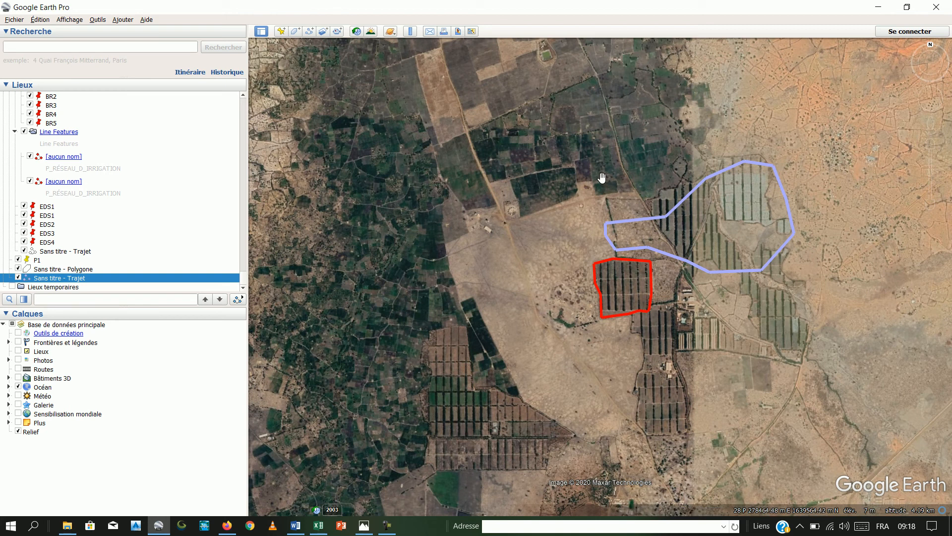
pyautogui.click(602, 262)
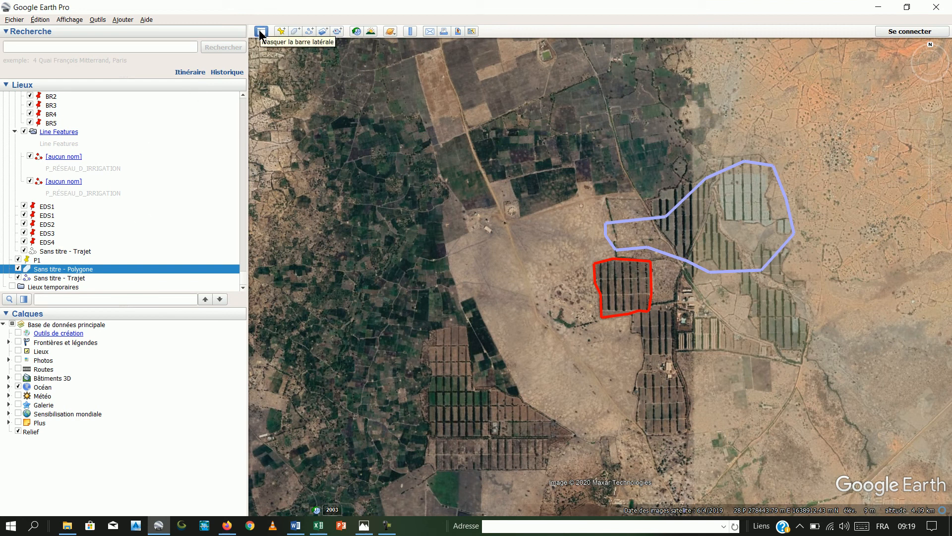
pyautogui.moveTo(250, 201); pyautogui.dragTo(164, 193)
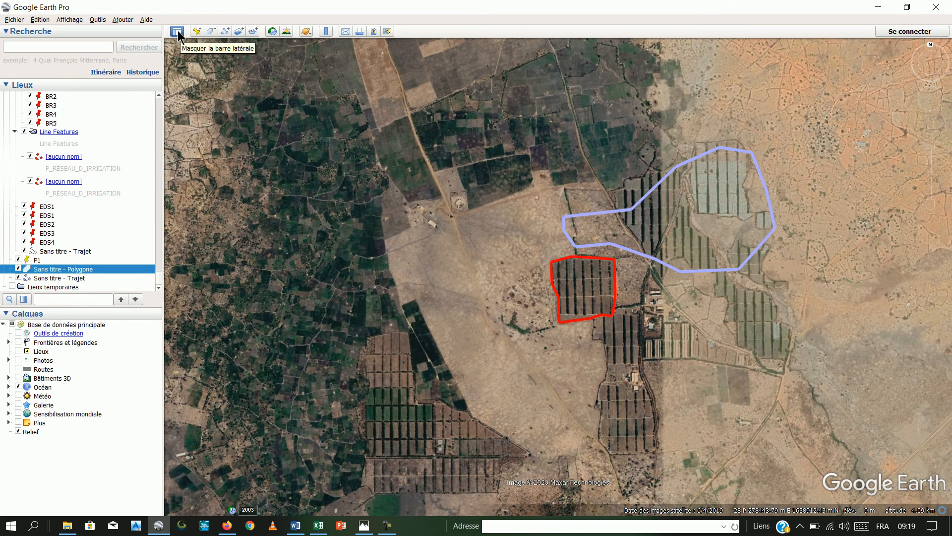
pyautogui.click(177, 31)
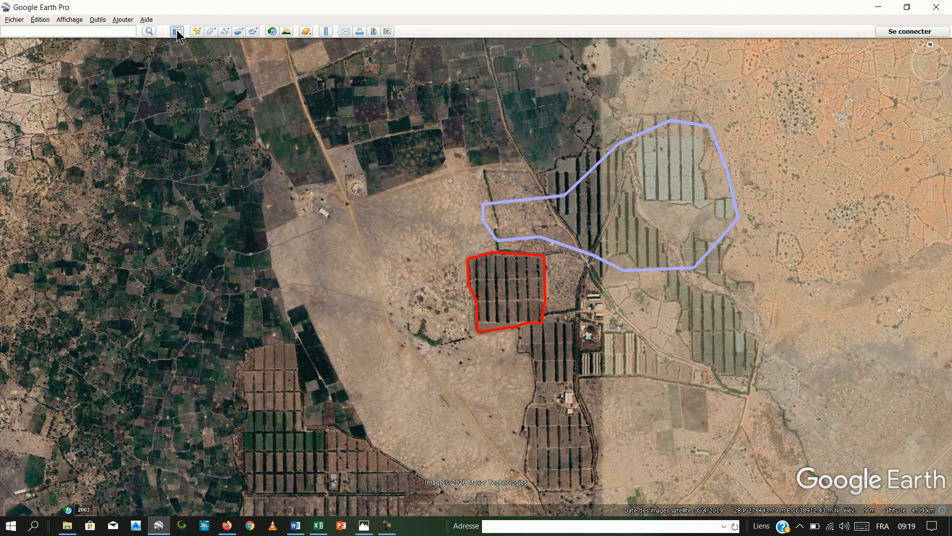
pyautogui.click(177, 32)
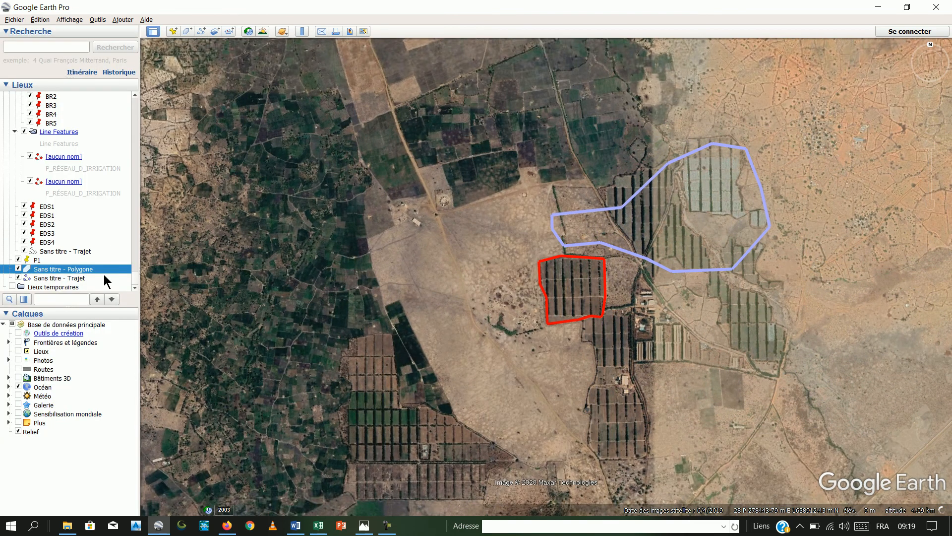
# - Toggle the red polygon's visibility off and on, and rename it POLY1
pyautogui.click(18, 266)
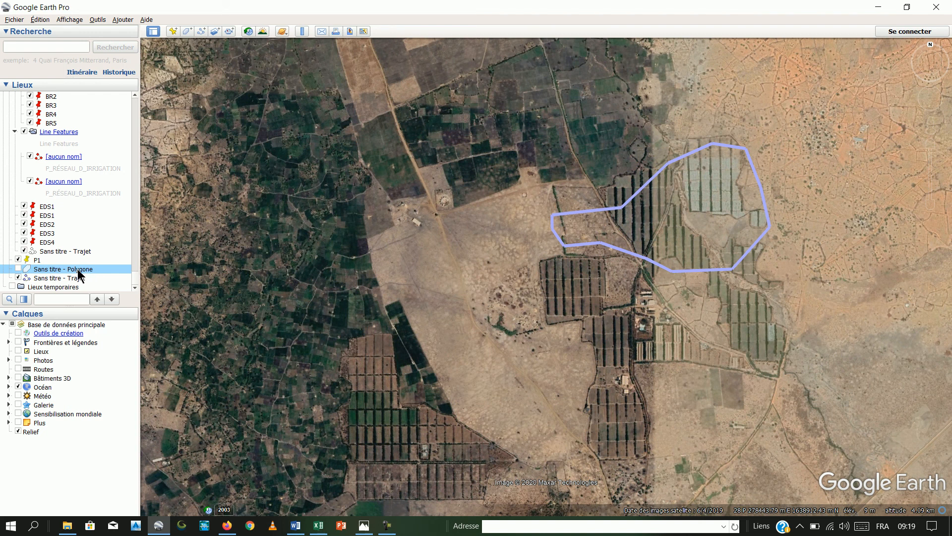
pyautogui.click(18, 269)
pyautogui.rightClick(64, 266)
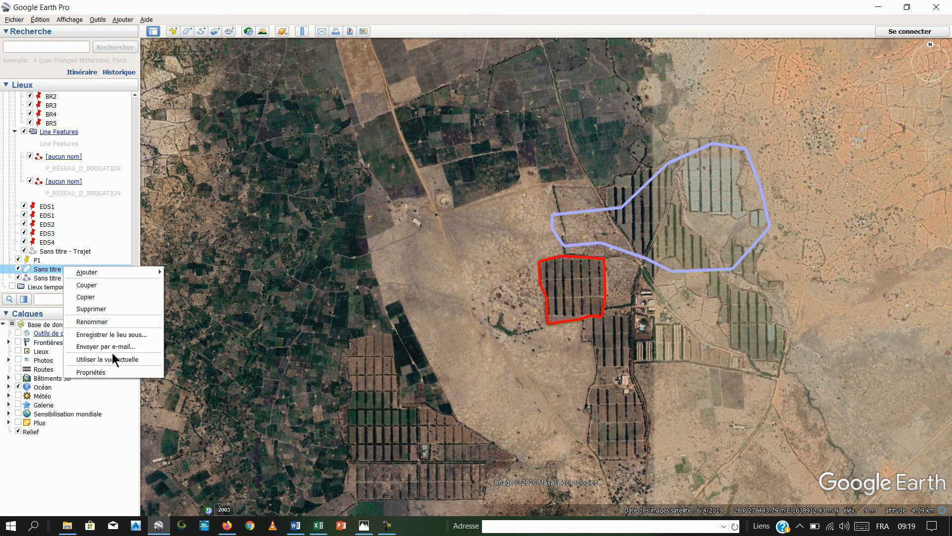
pyautogui.click(110, 321)
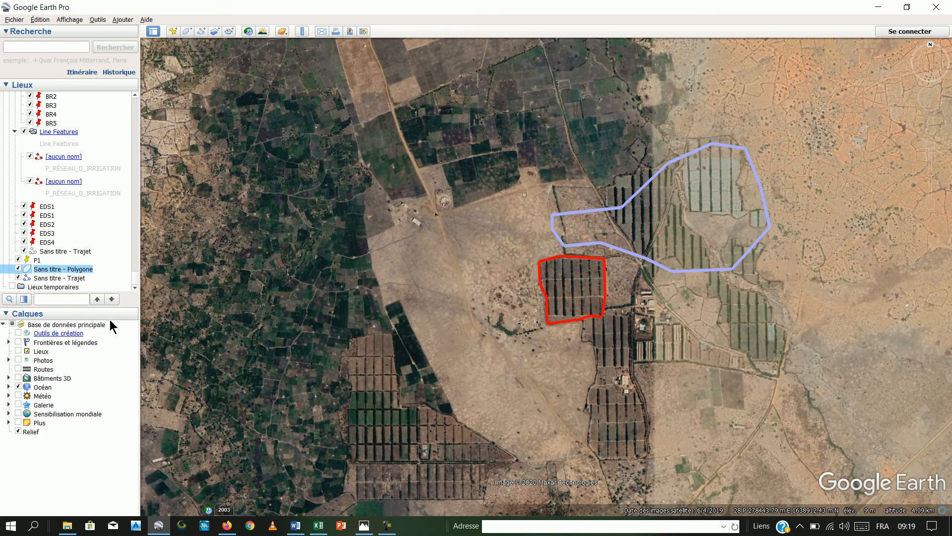
pyautogui.write('P')
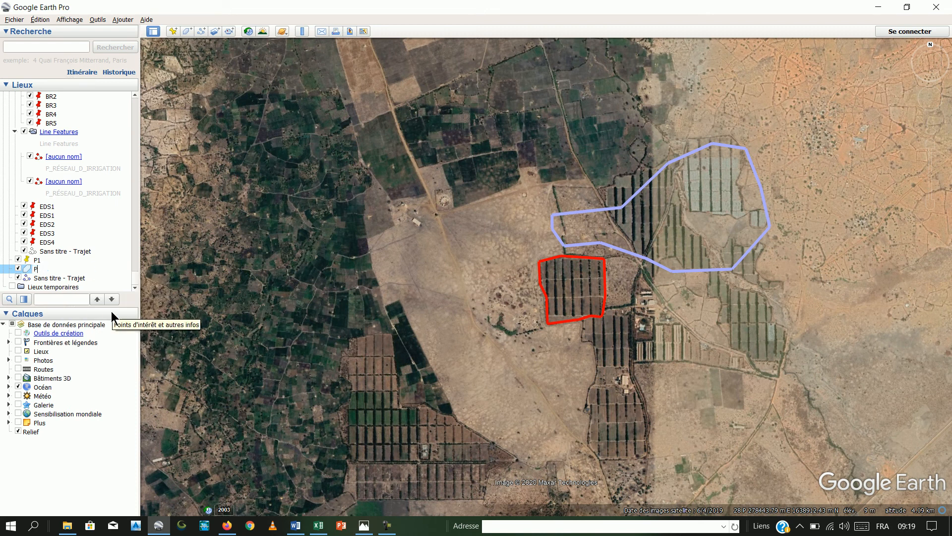
pyautogui.write('OLY1')
pyautogui.press('Return')
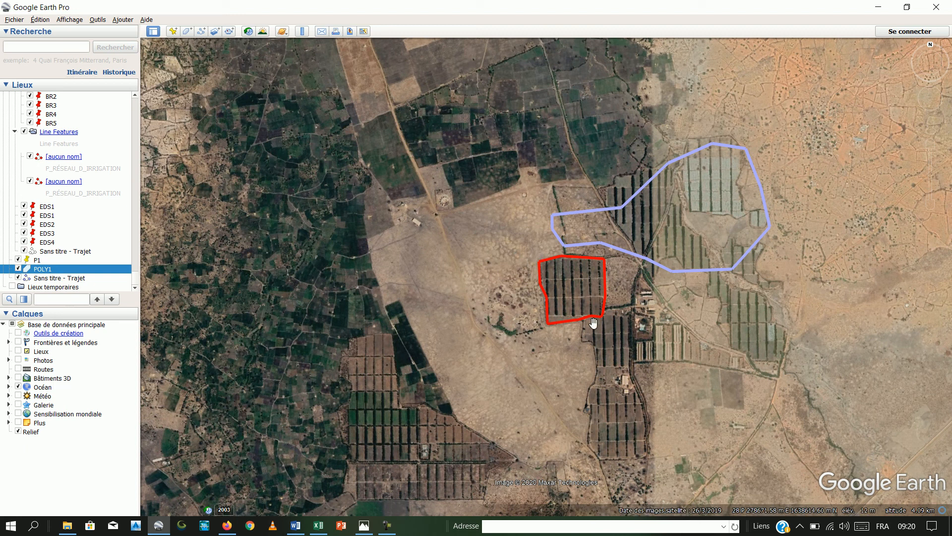
# - Save the POLY1 polygon to the desktop (Bureau) as POLY1.kml, using the Kml file type
pyautogui.rightClick(55, 271)
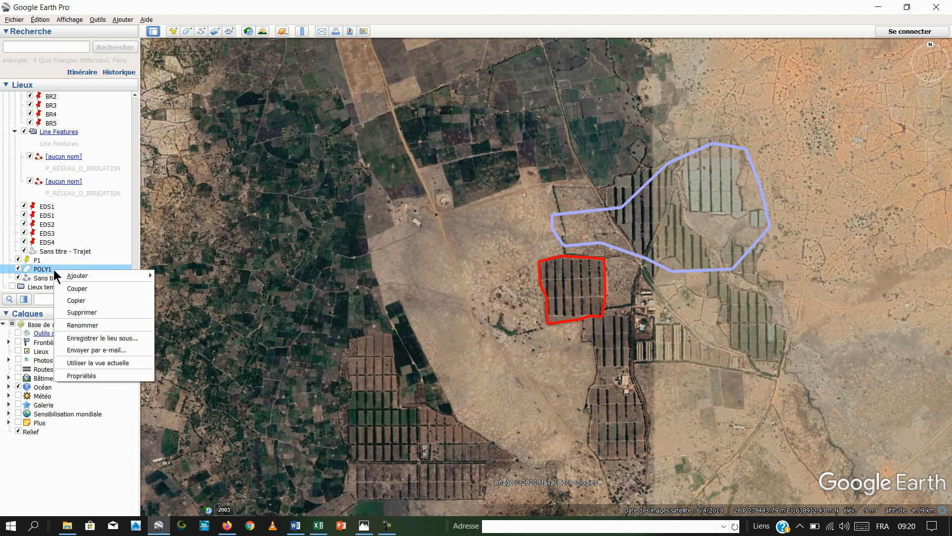
pyautogui.click(88, 338)
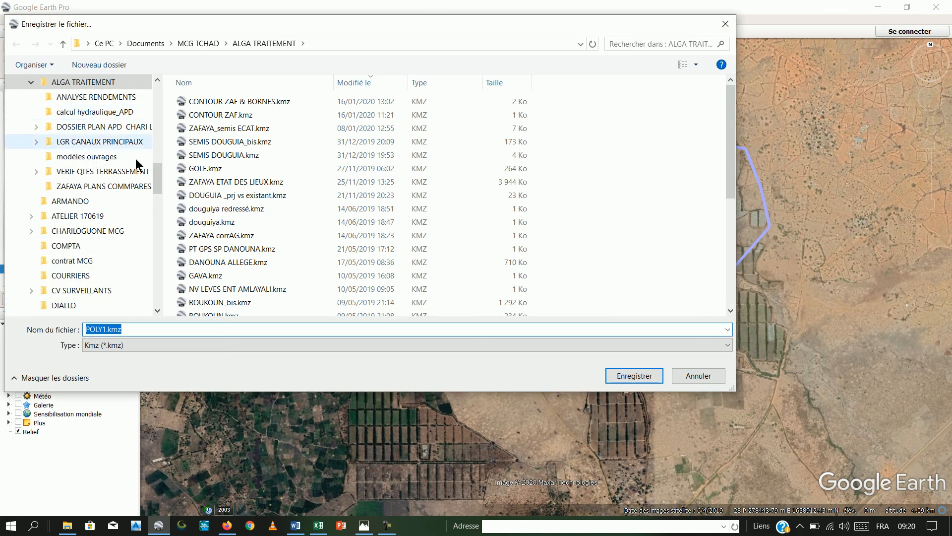
pyautogui.scroll(10, 30, 119)
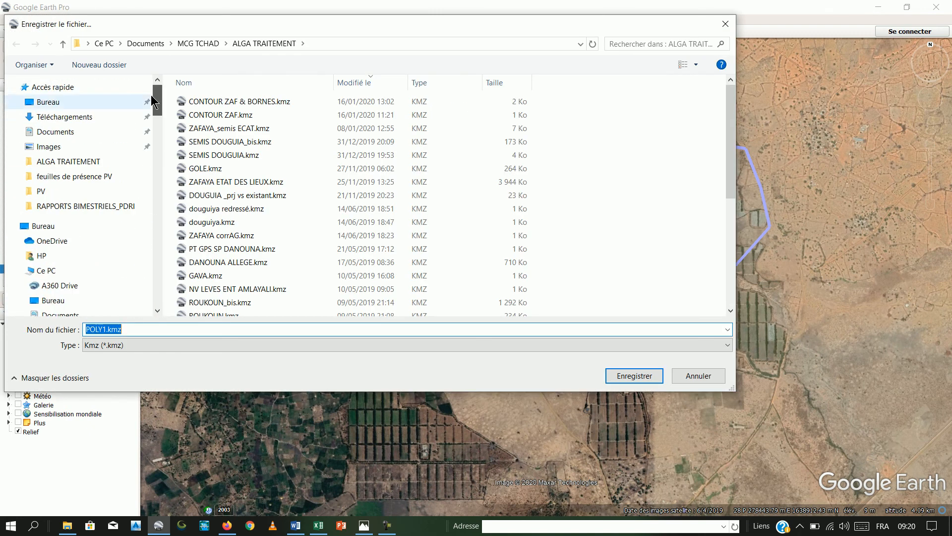
pyautogui.click(46, 101)
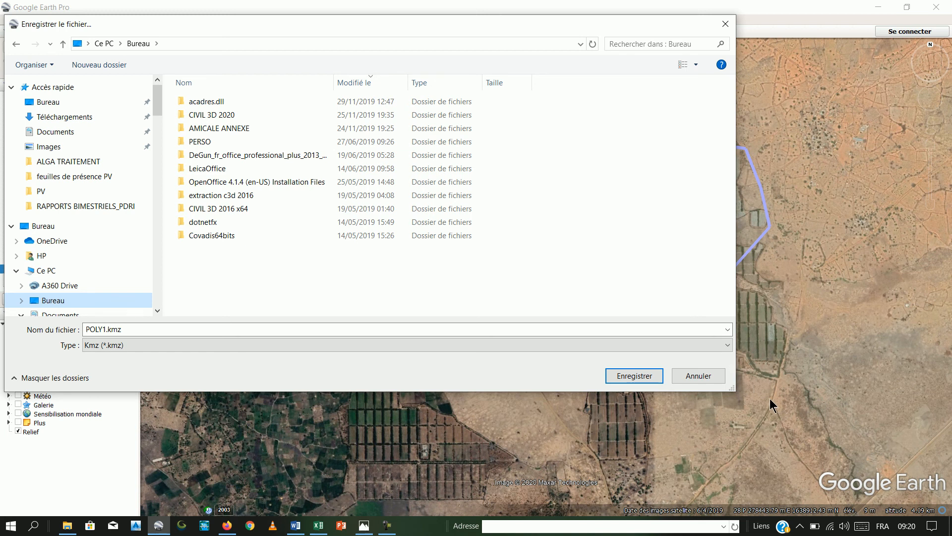
pyautogui.click(727, 347)
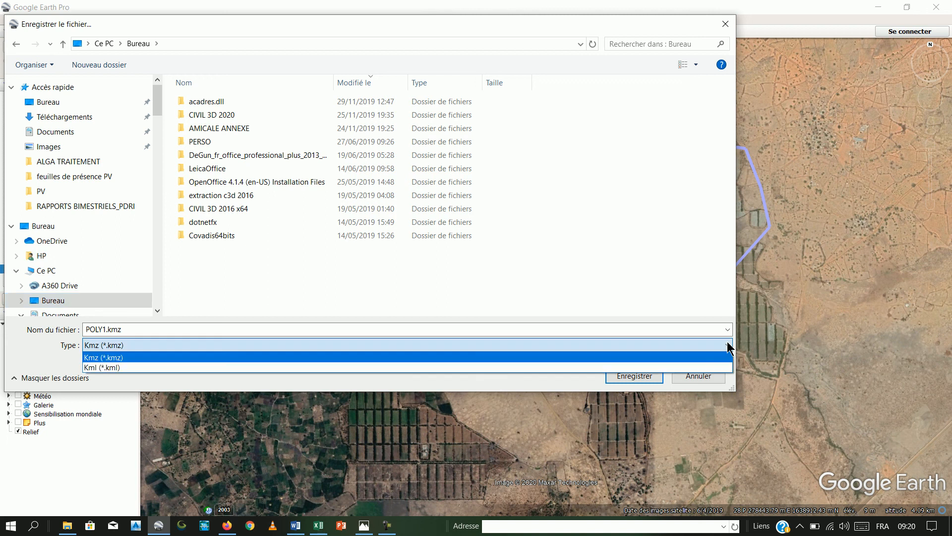
pyautogui.click(121, 367)
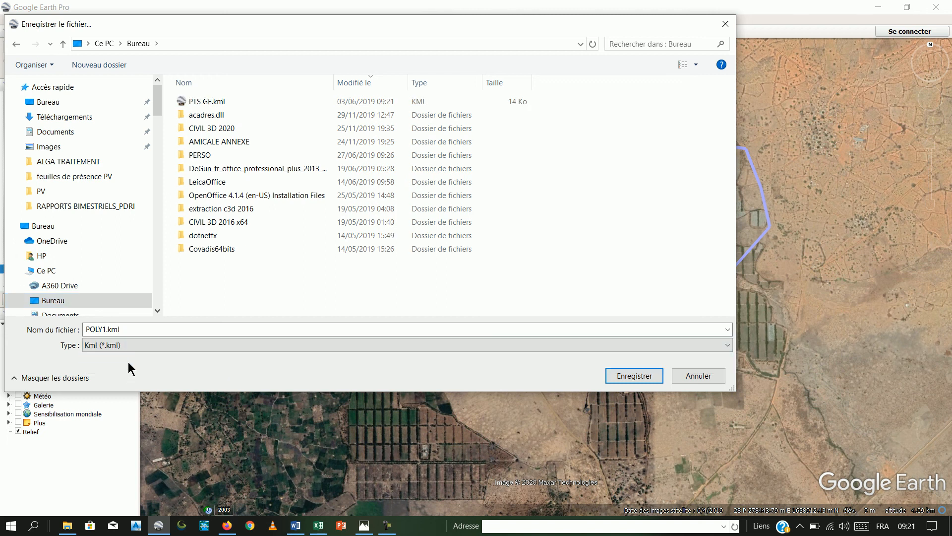
pyautogui.click(617, 373)
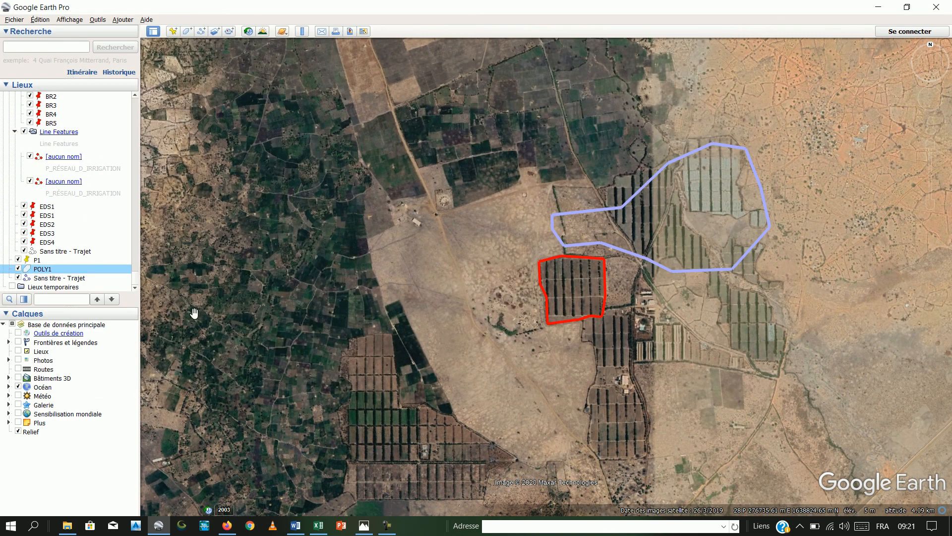
# - Delete the POLY1 polygon from the saved places
pyautogui.rightClick(81, 275)
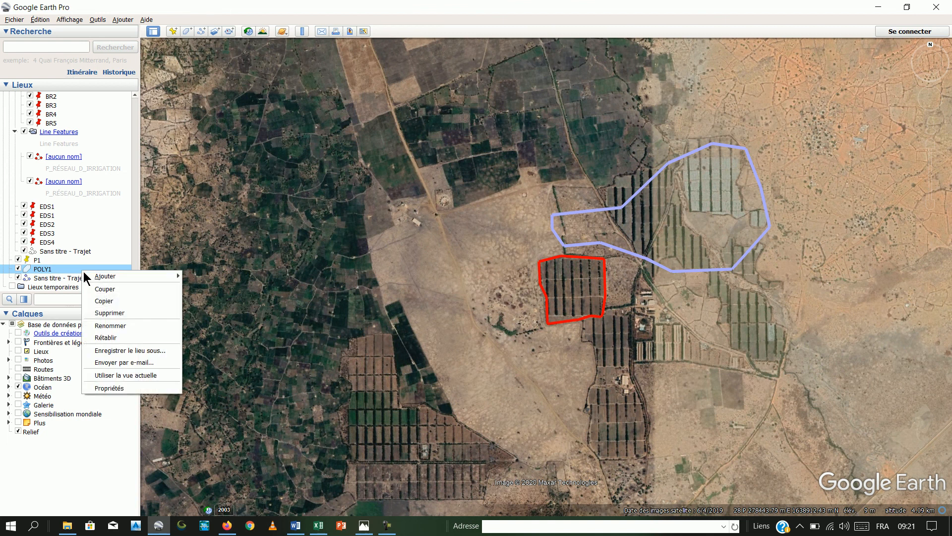
pyautogui.click(112, 313)
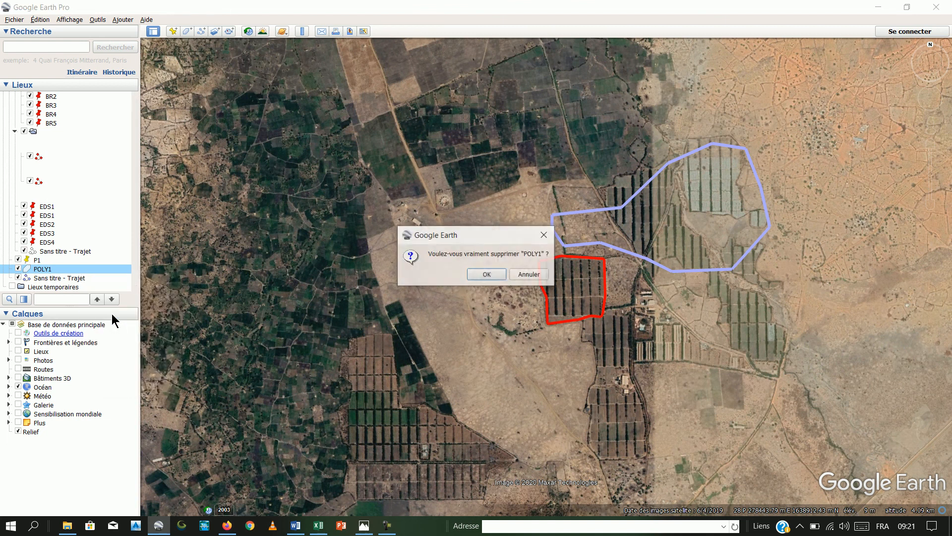
pyautogui.click(495, 273)
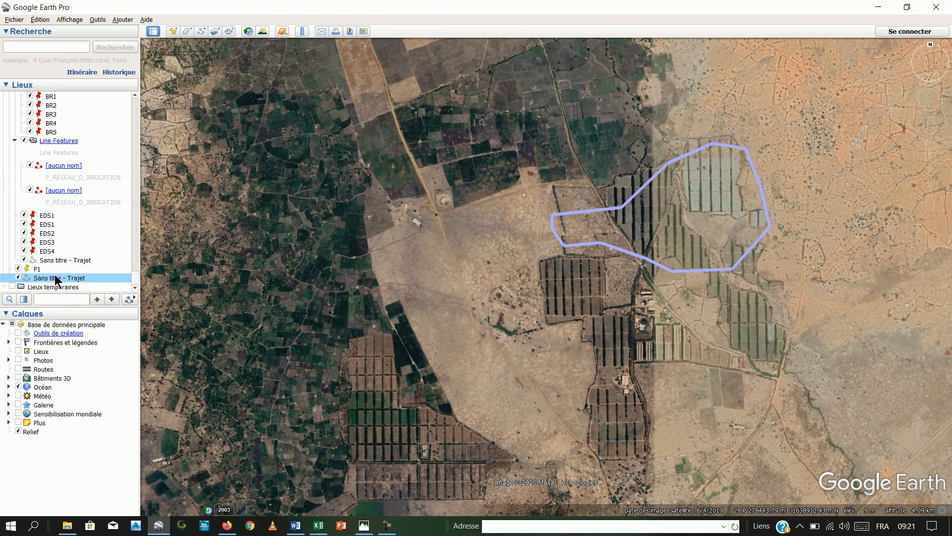
# - Select the light blue path Sans titre - Trajet and hide it on the map
pyautogui.click(610, 207)
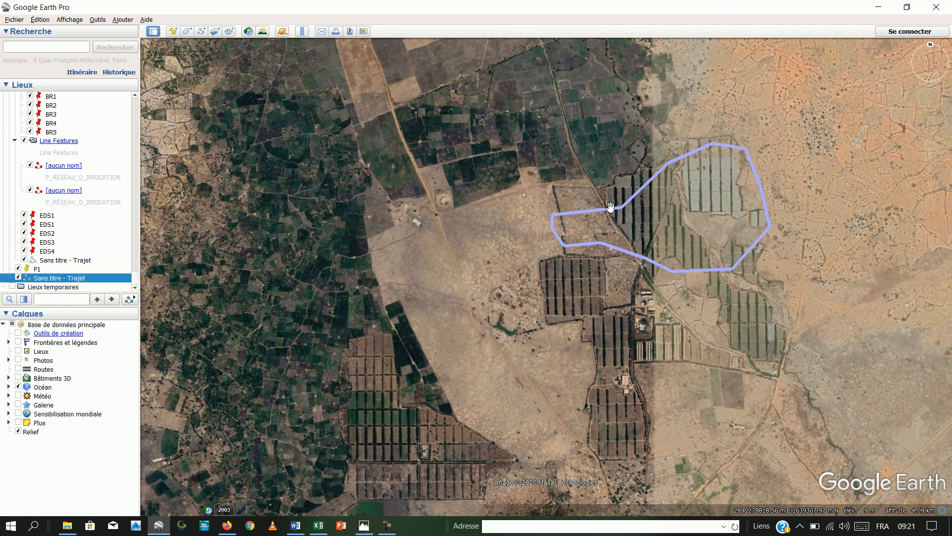
pyautogui.click(19, 277)
pyautogui.click(18, 277)
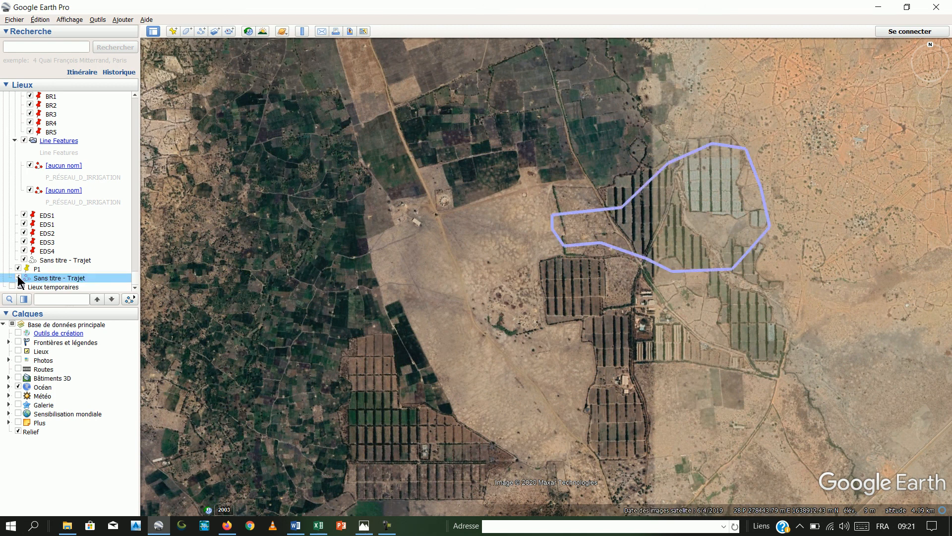
pyautogui.click(18, 278)
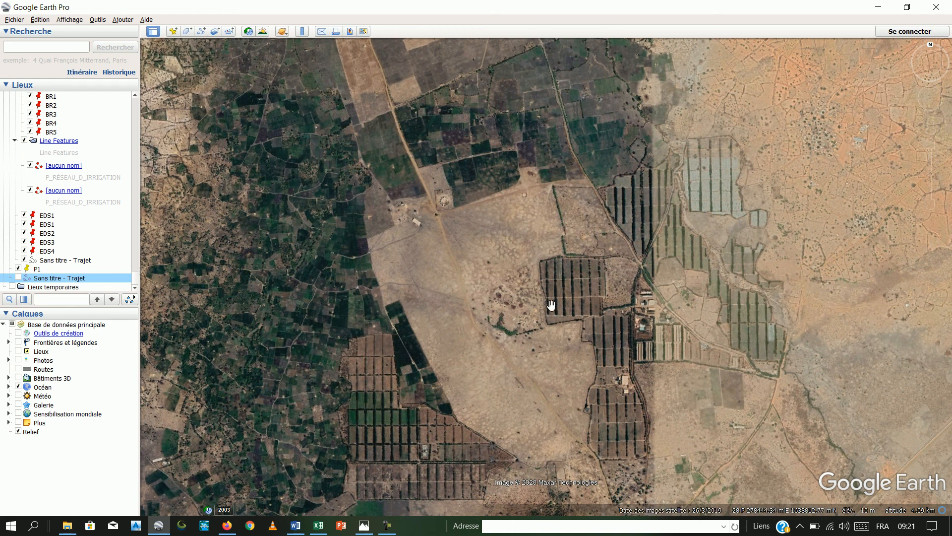
# - Open the file POLY1.kml from the desktop (Bureau) to load the red polygon as a temporary place
pyautogui.click(17, 21)
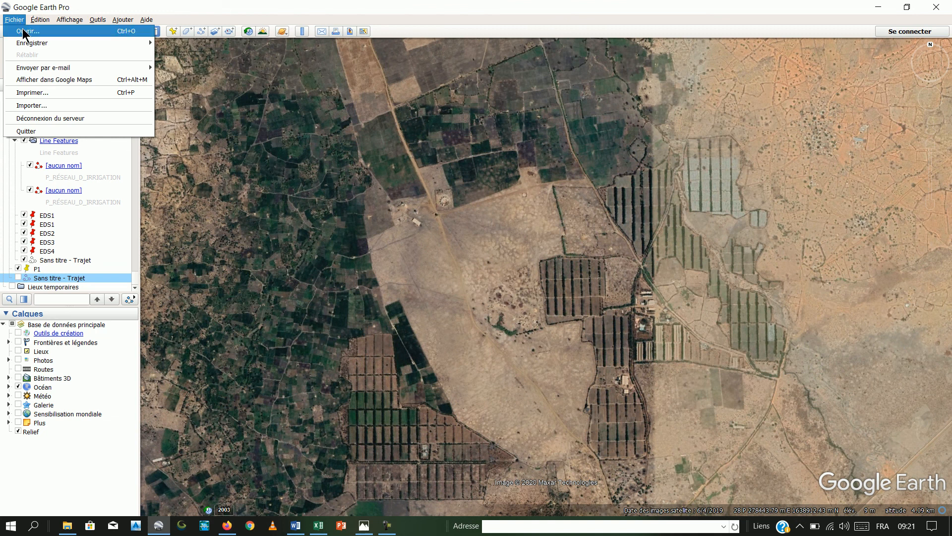
pyautogui.click(25, 35)
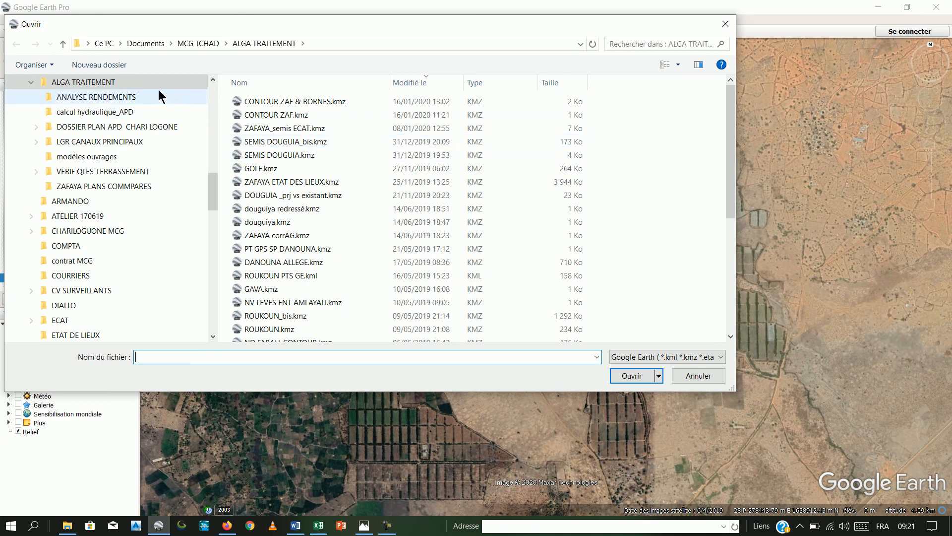
pyautogui.moveTo(210, 189); pyautogui.dragTo(210, 88)
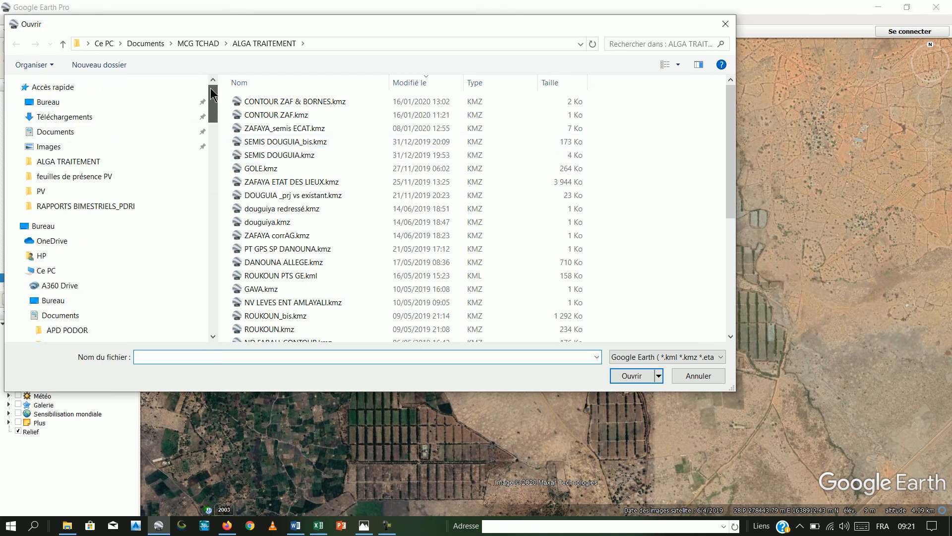
pyautogui.click(55, 104)
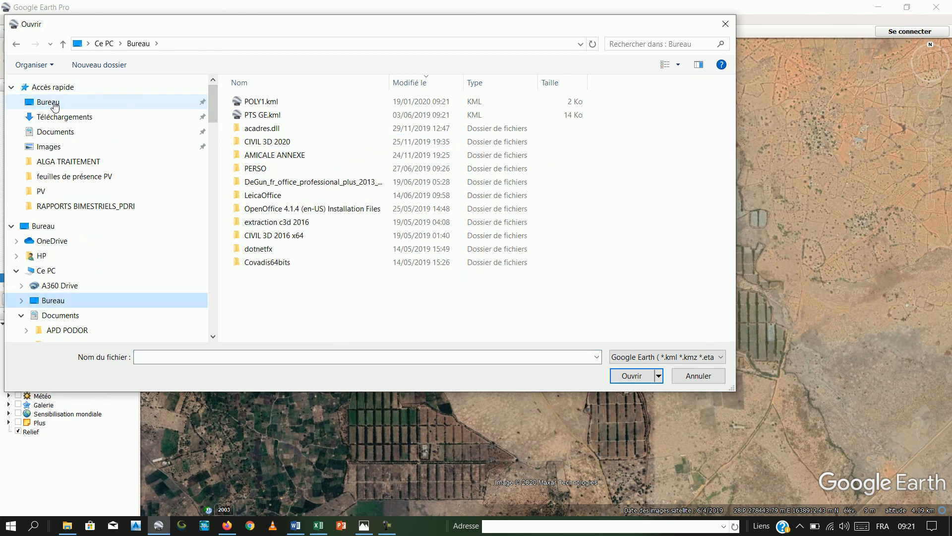
pyautogui.doubleClick(243, 102)
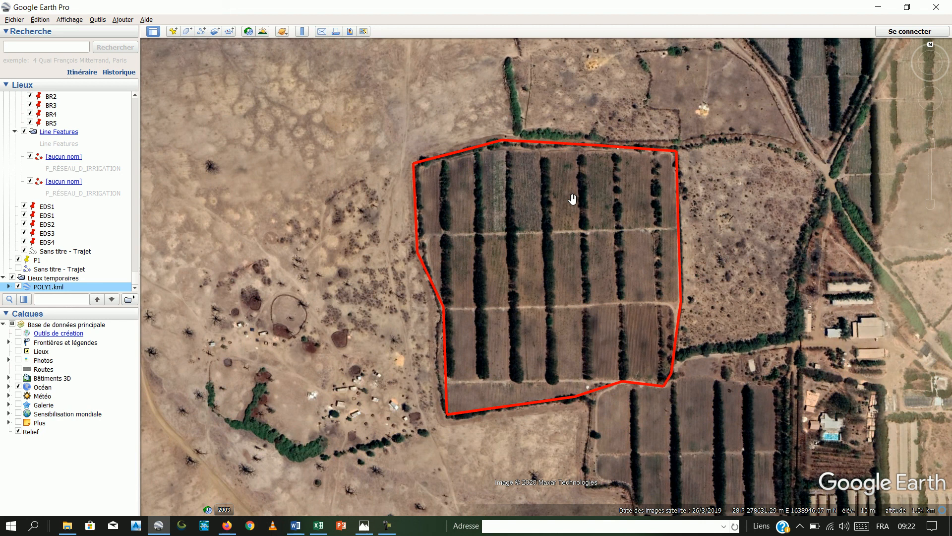
pyautogui.scroll(-3, 524, 219)
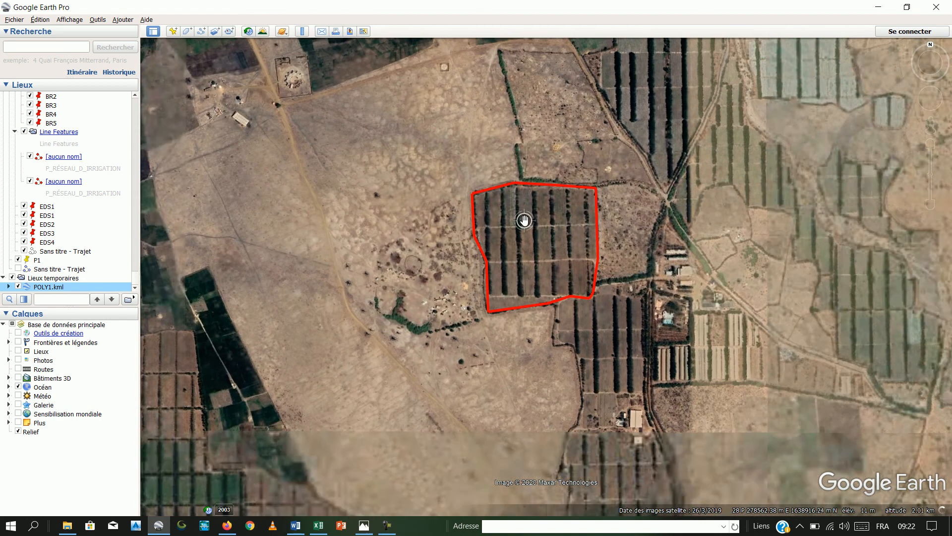
pyautogui.moveTo(630, 147); pyautogui.dragTo(520, 298)
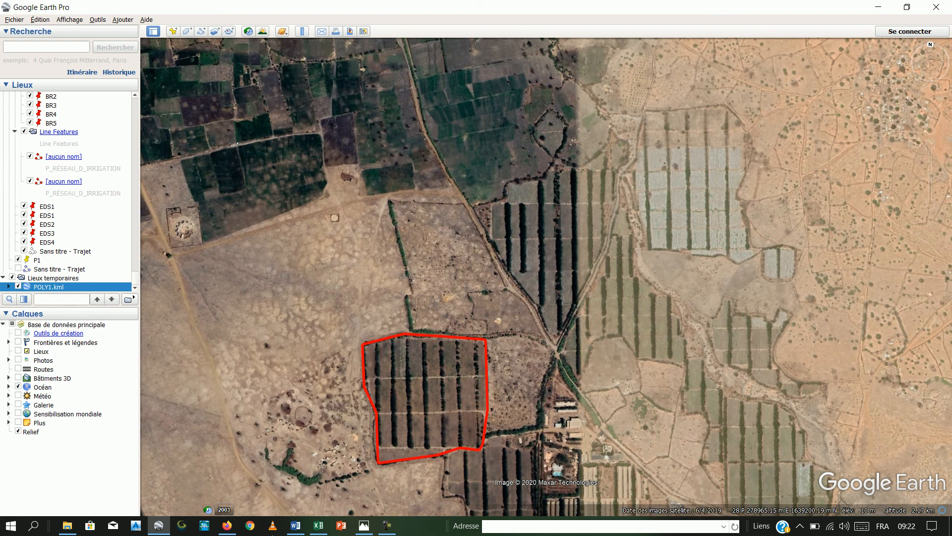
pyautogui.click(385, 530)
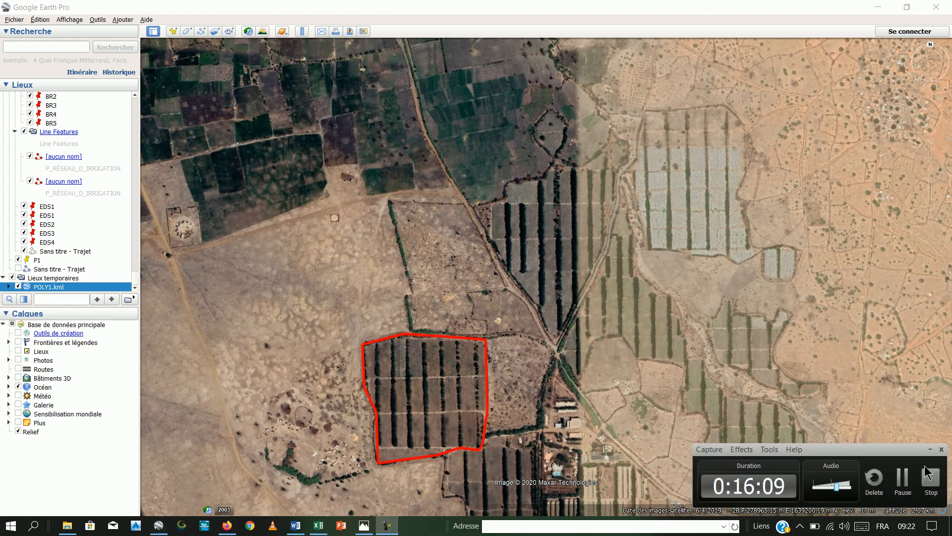